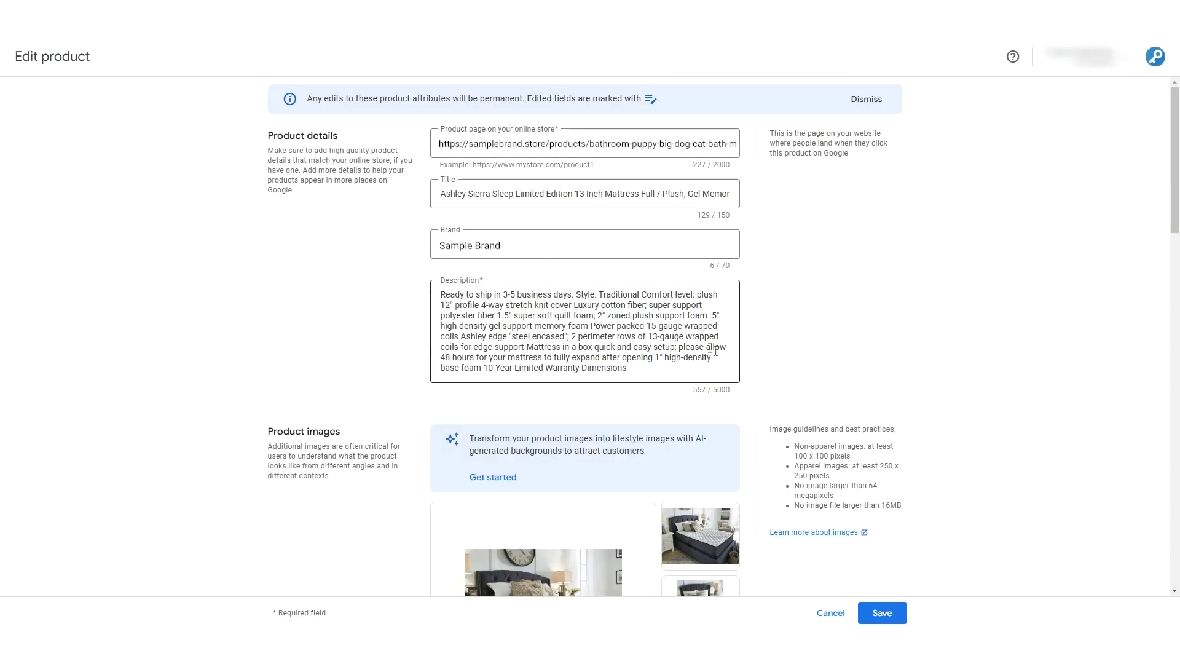
Go to the Best Sellers collection from the SHOP BY menu and scroll through its nine products
scroll(743, 400, down, 1)
scroll(743, 400, down, 3)
scroll(739, 444, down, 3)
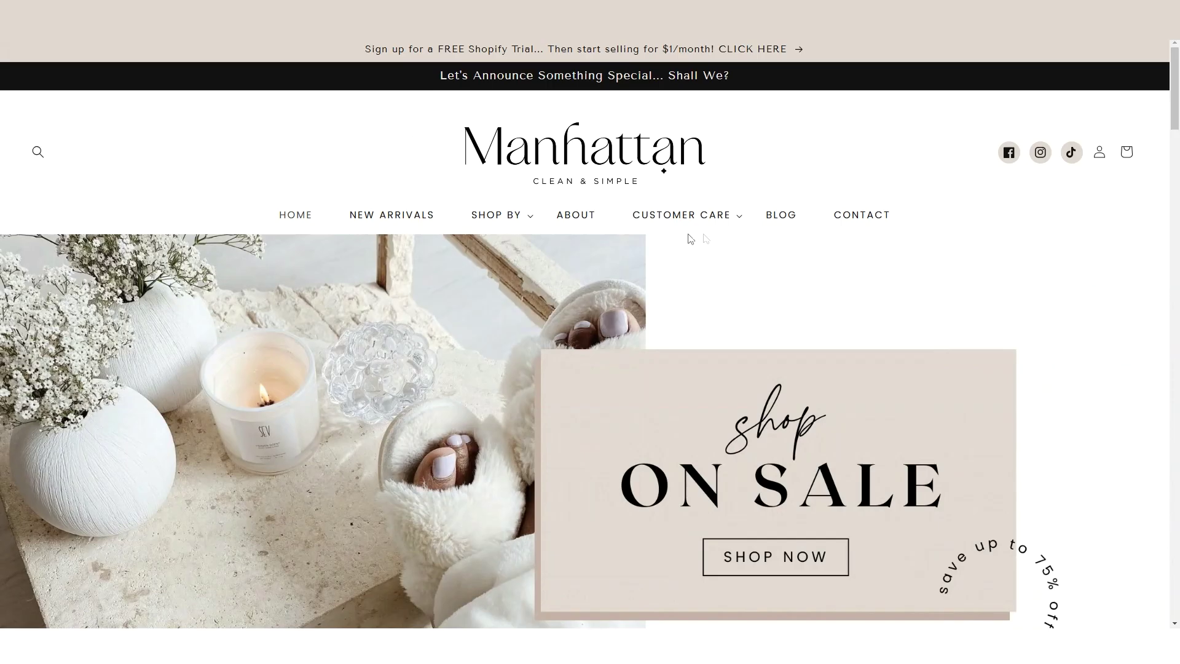
click(519, 215)
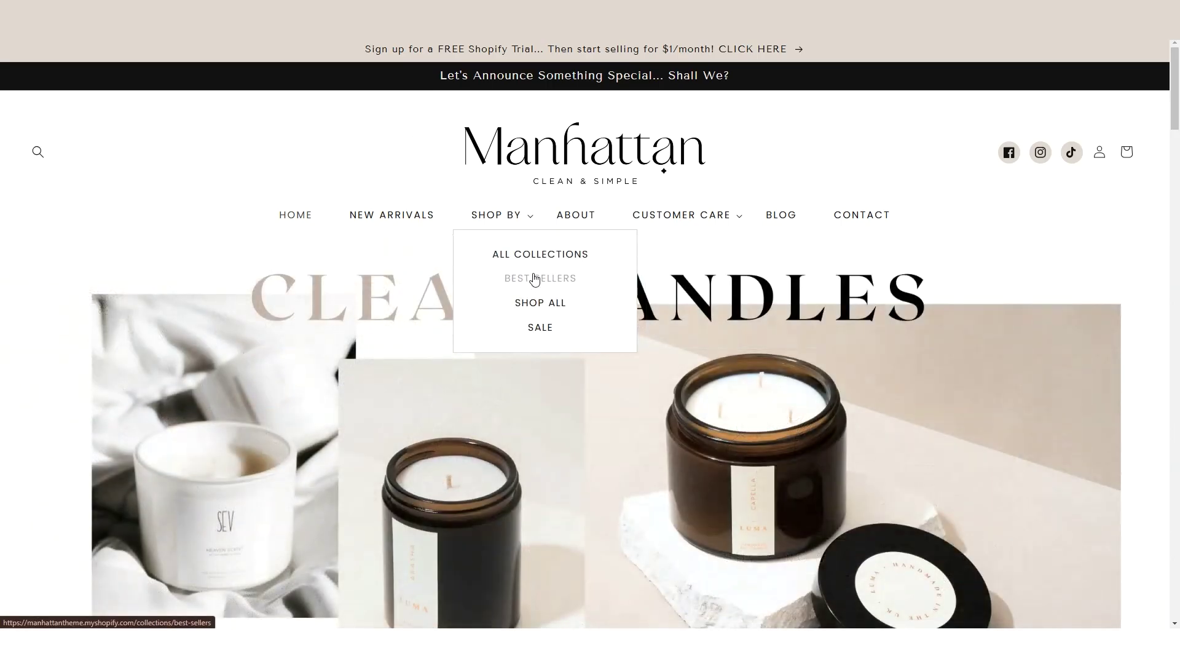
click(534, 276)
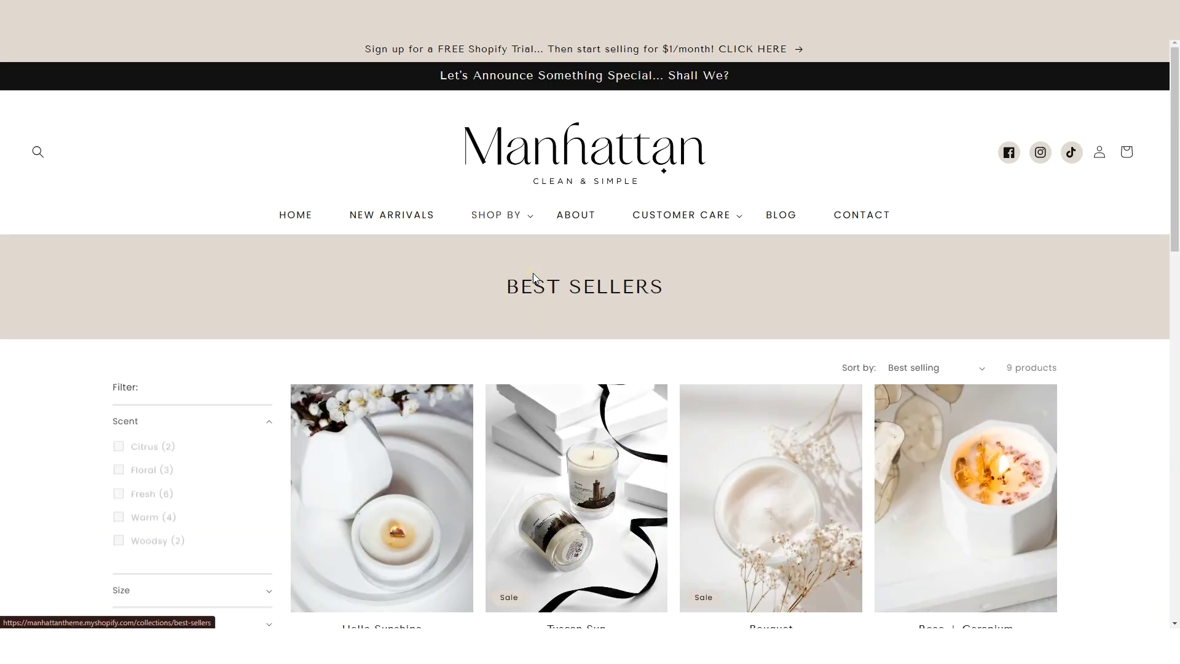
scroll(540, 282, down, 9)
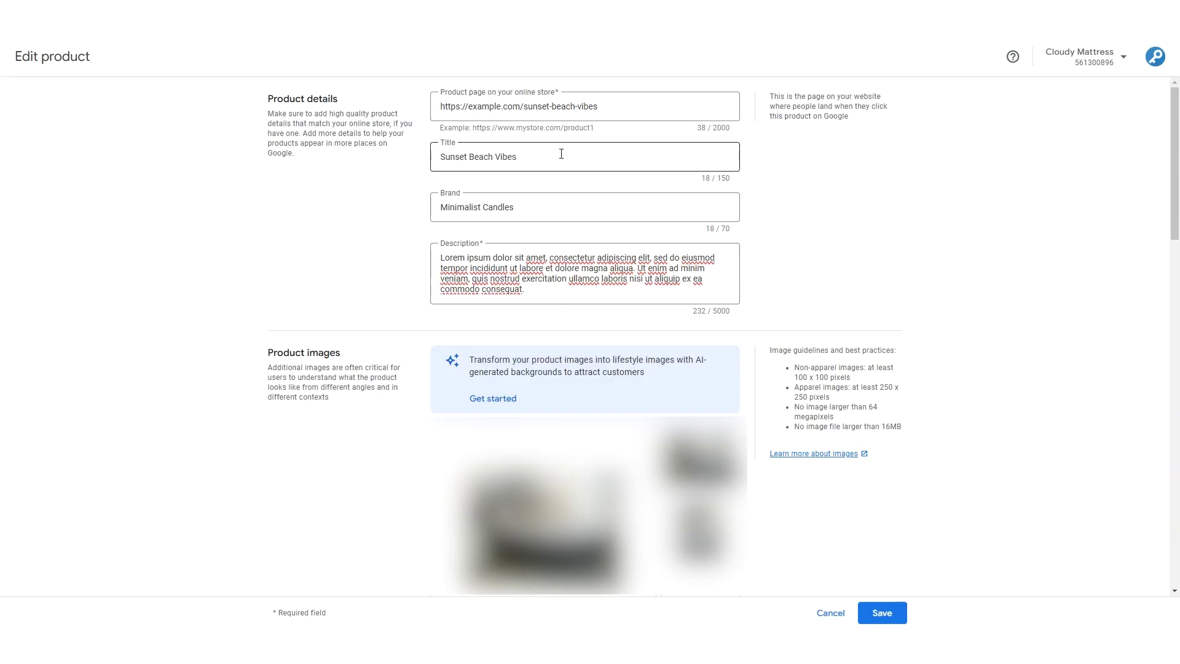
Retitle the candle 'Cedarwood Scented Candle, Long-Burning'
text(Ce)
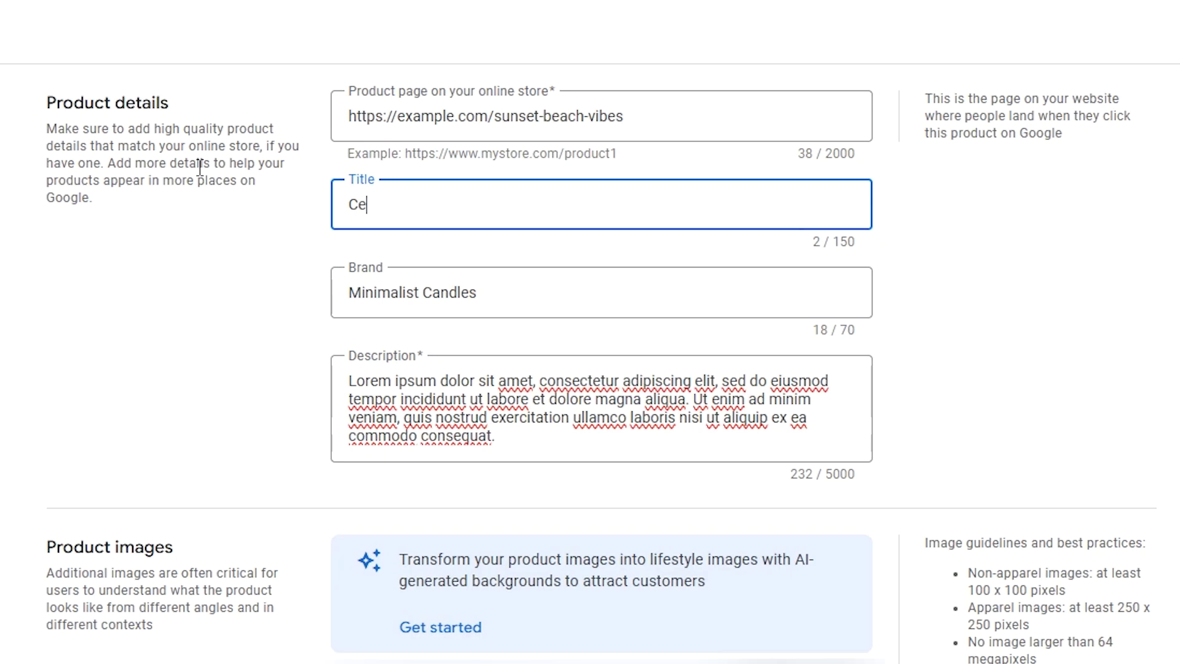
text(darwood Scent)
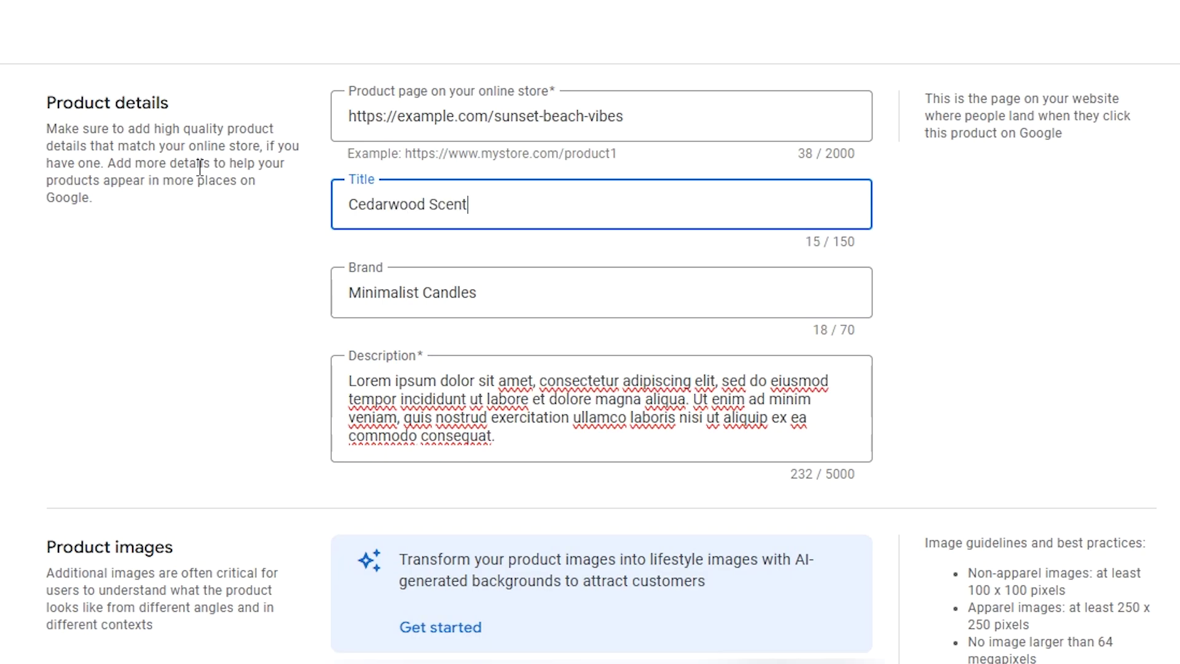
text(ed Candle, Long-B)
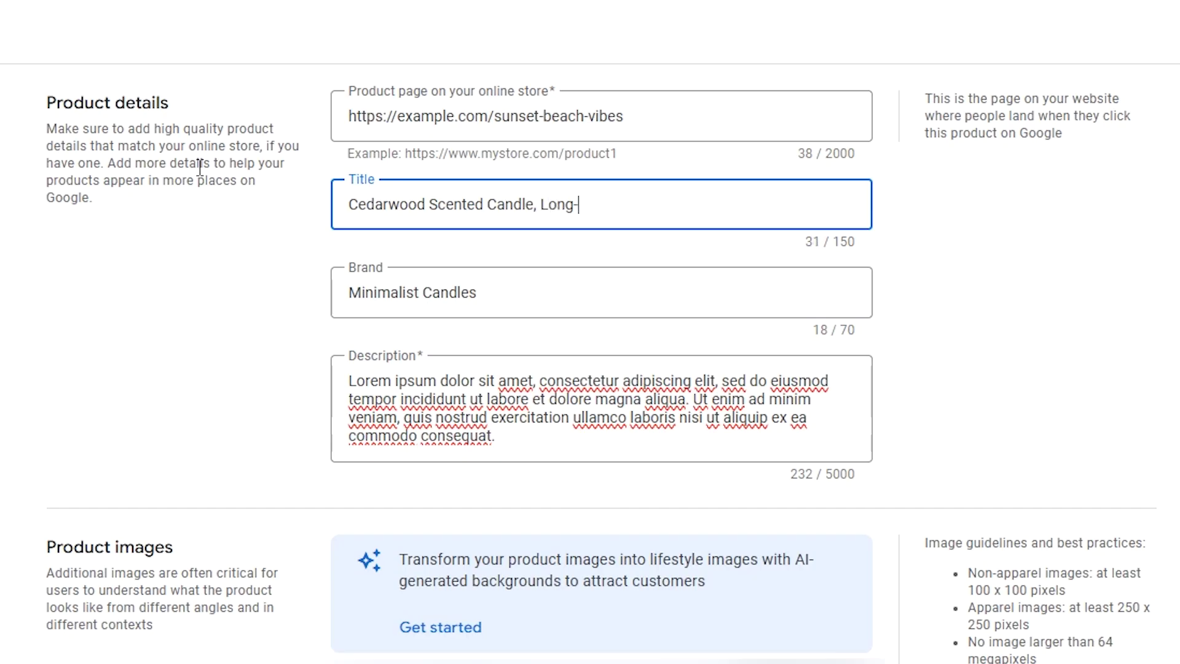
text(urning)
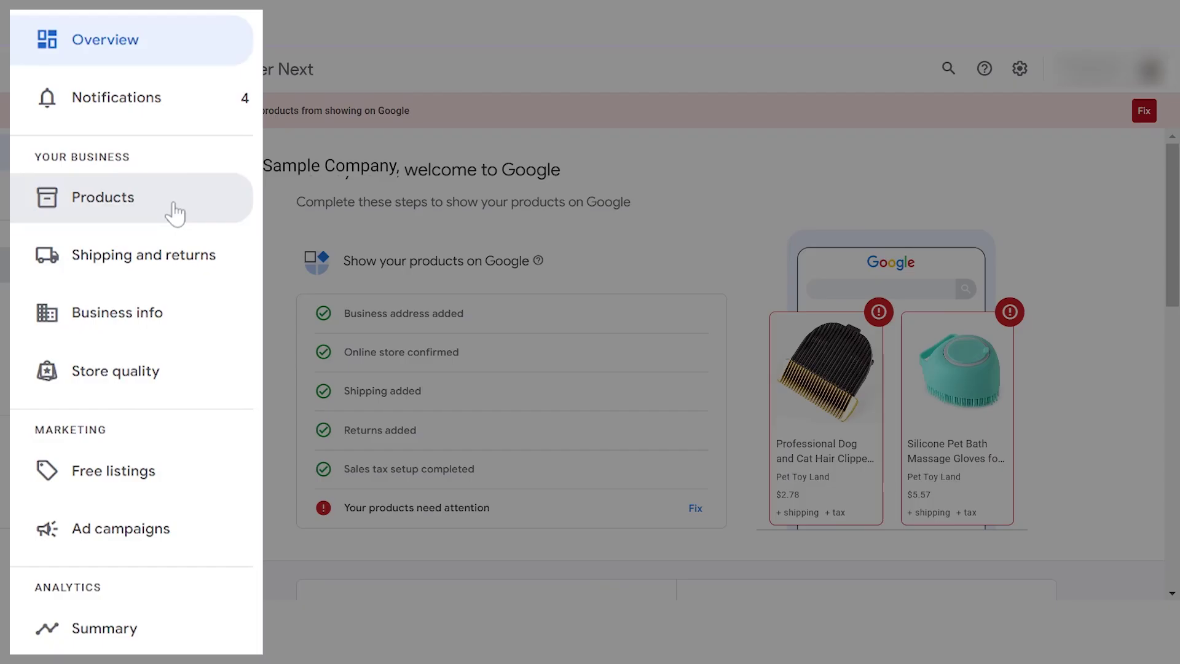
Find the Heart-Shaped Yellow silicone pet bath gloves in the Products list and open their details
click(174, 210)
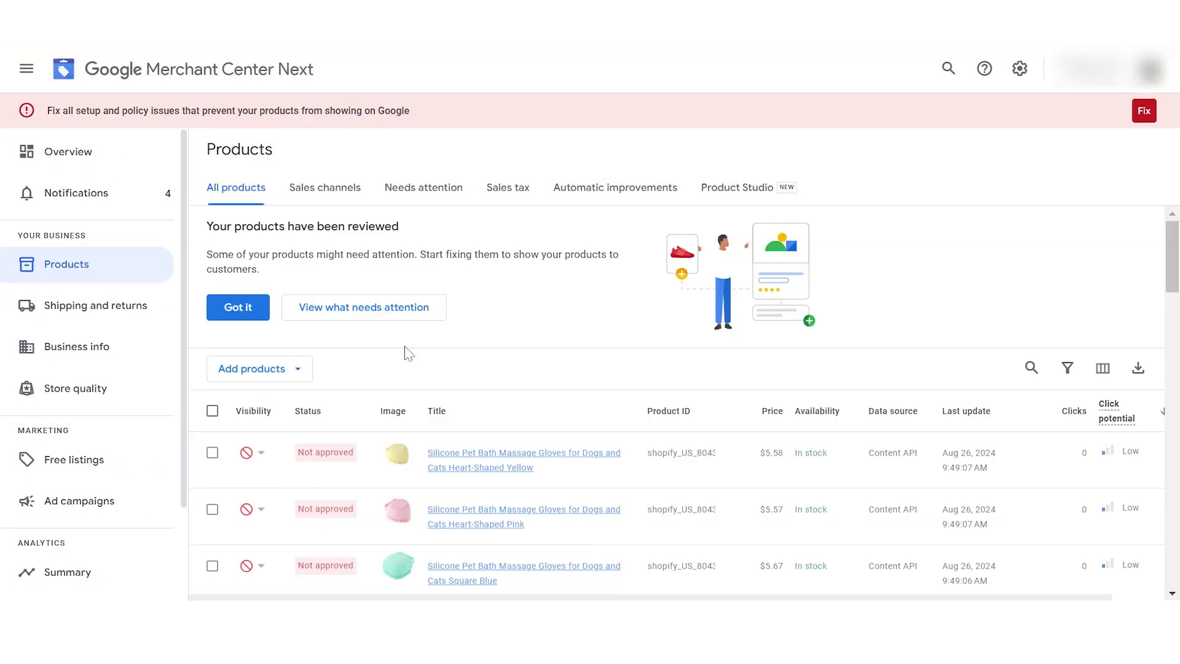
scroll(1174, 284, down, 2)
scroll(1174, 284, down, 2)
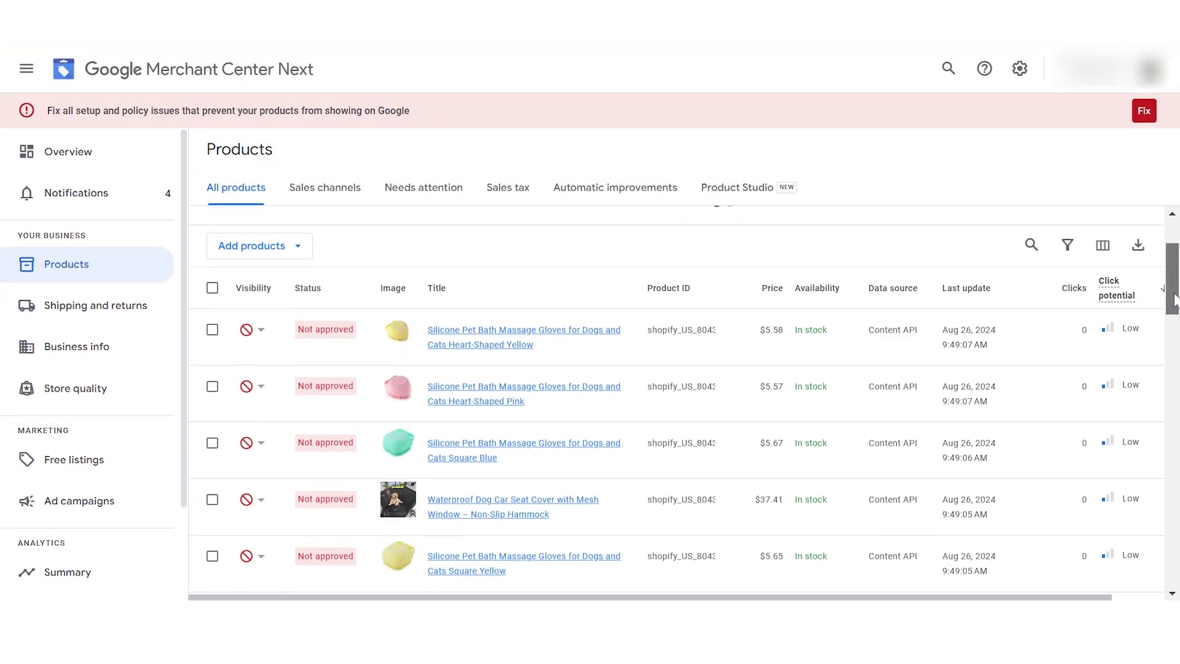
click(546, 322)
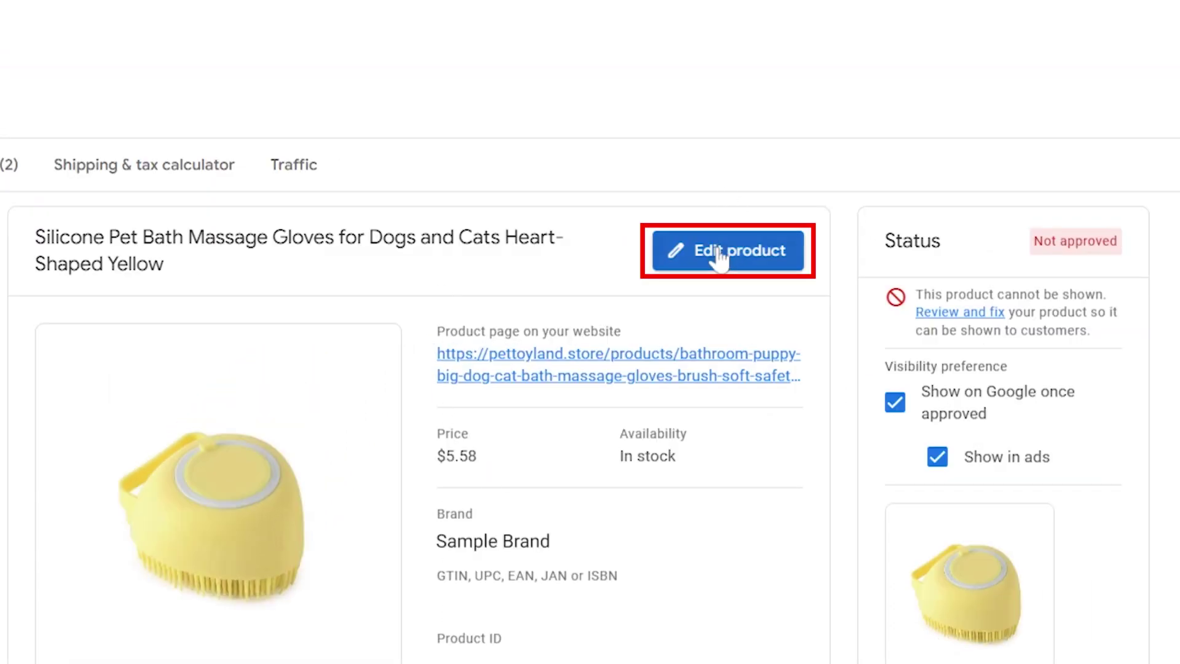
Open the gloves' Edit product form and place the cursor in the Title field
click(718, 257)
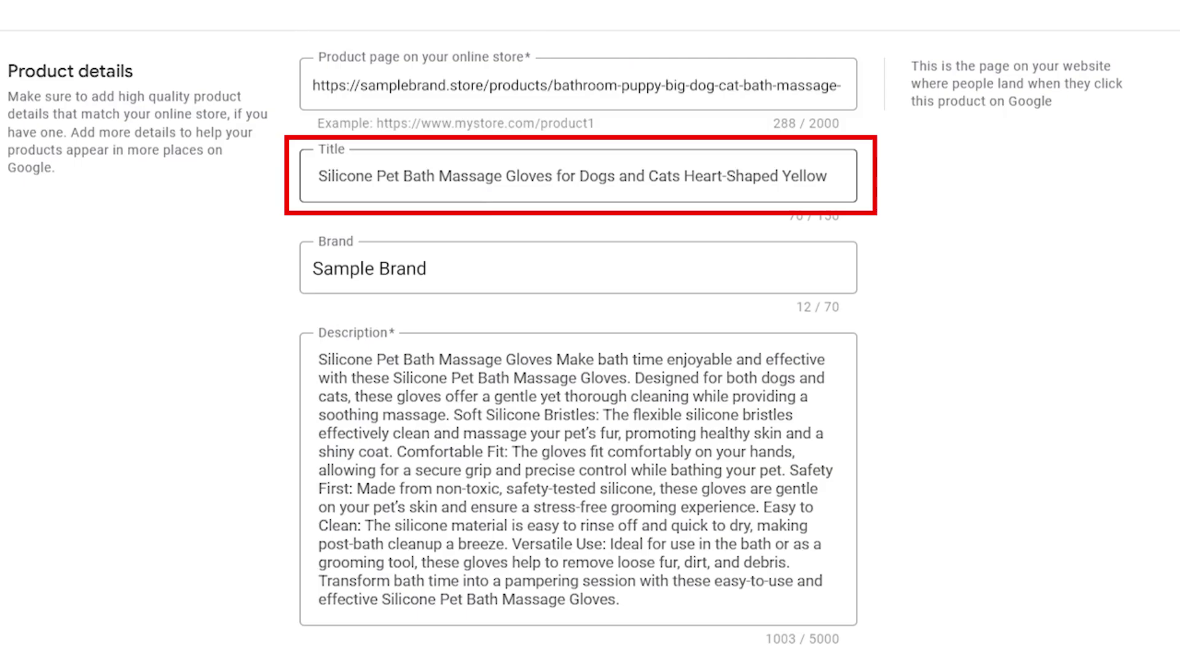
click(461, 176)
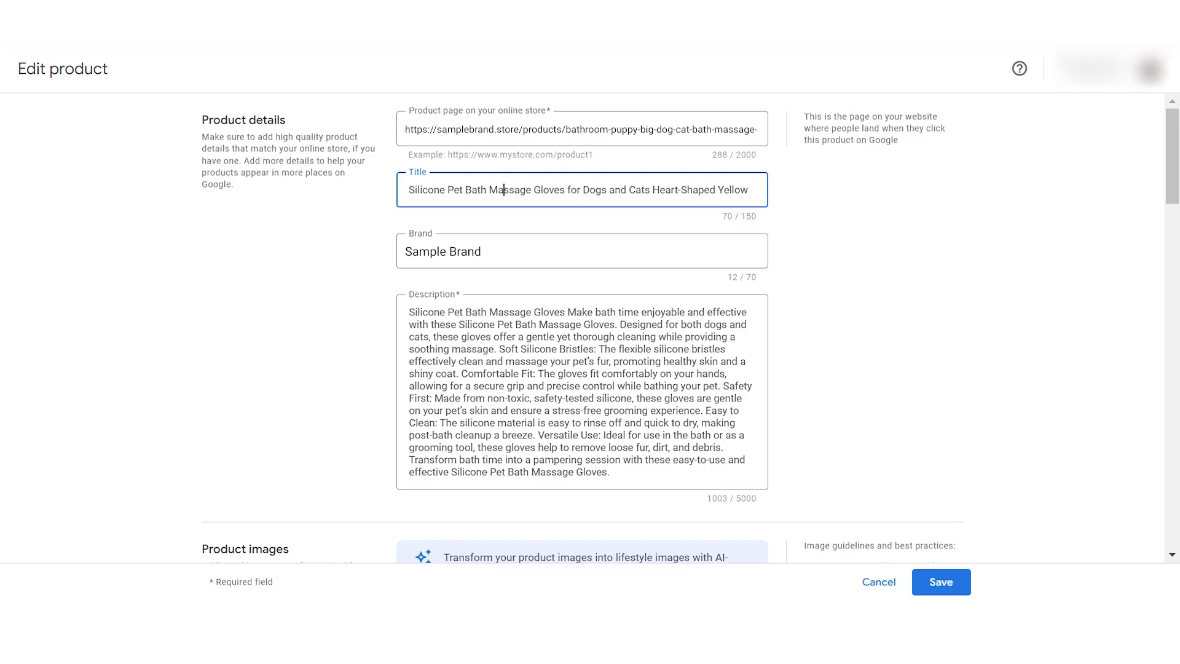
click(582, 250)
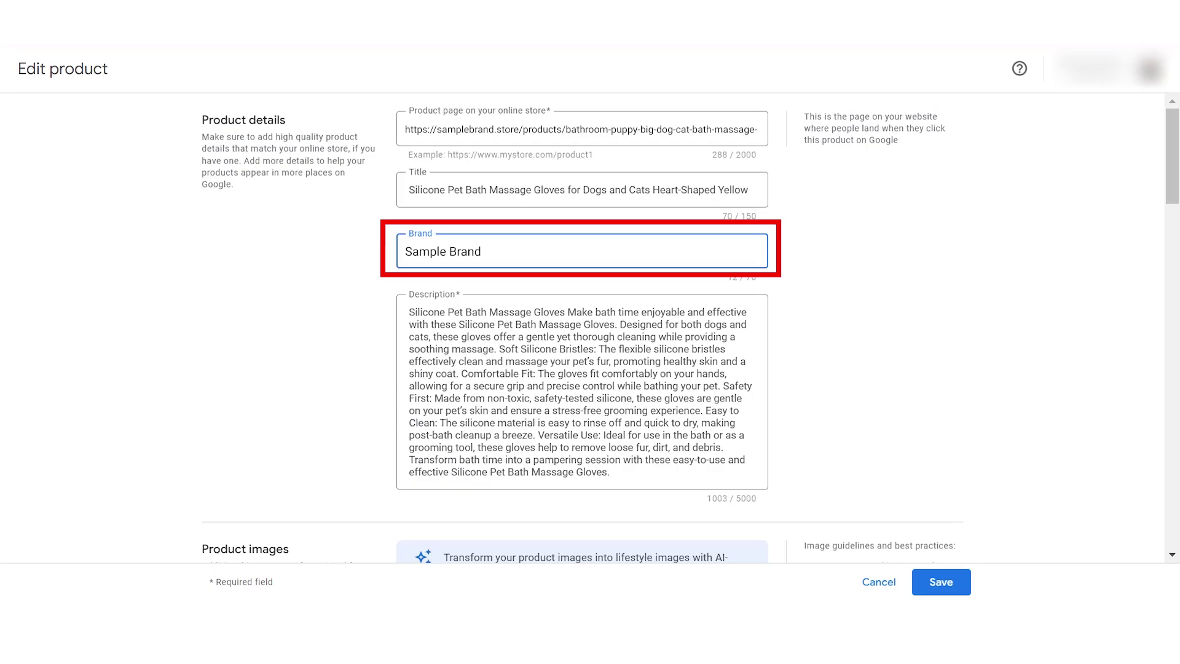
click(582, 391)
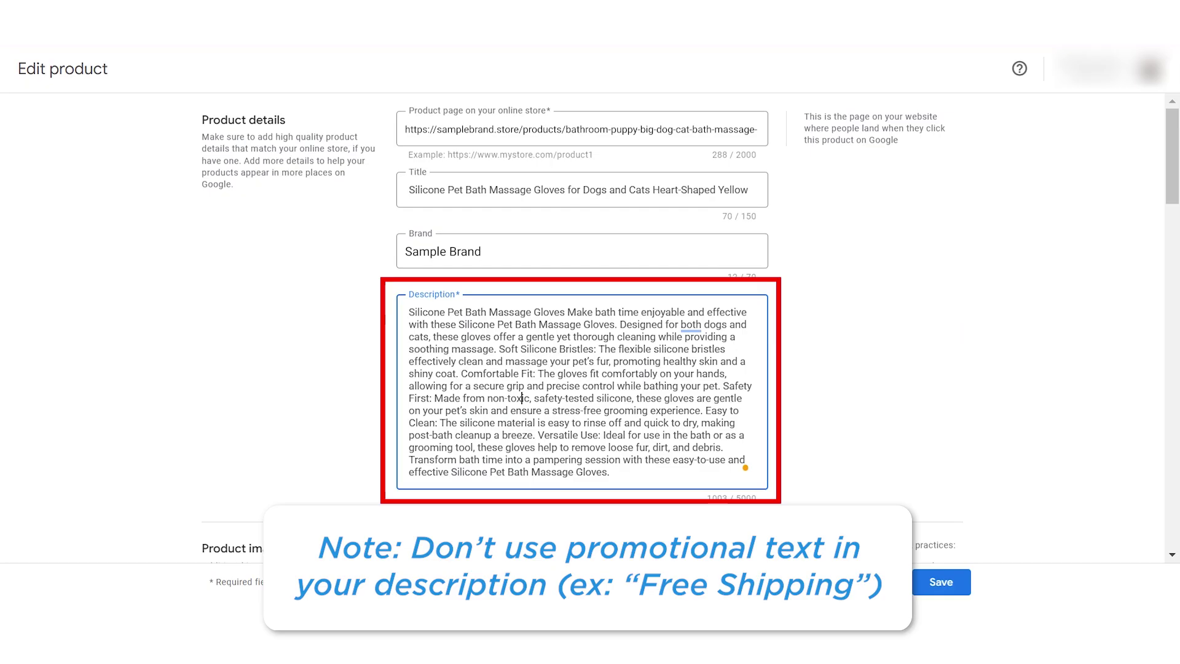
scroll(589, 326, down, 8)
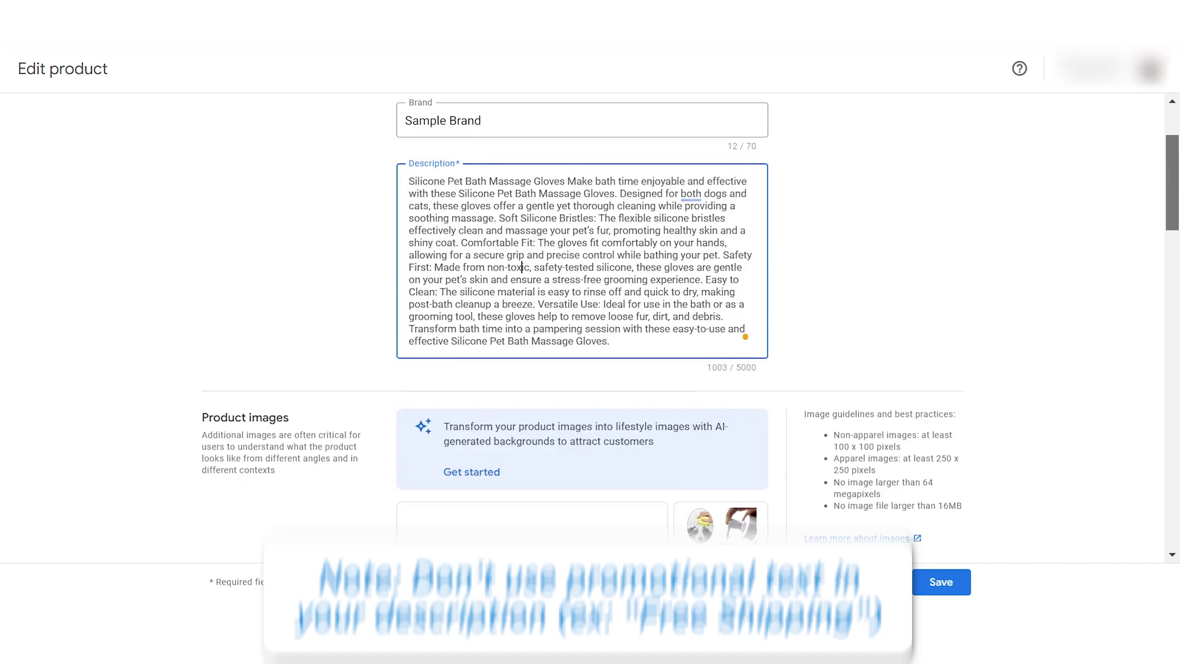
scroll(590, 326, down, 1)
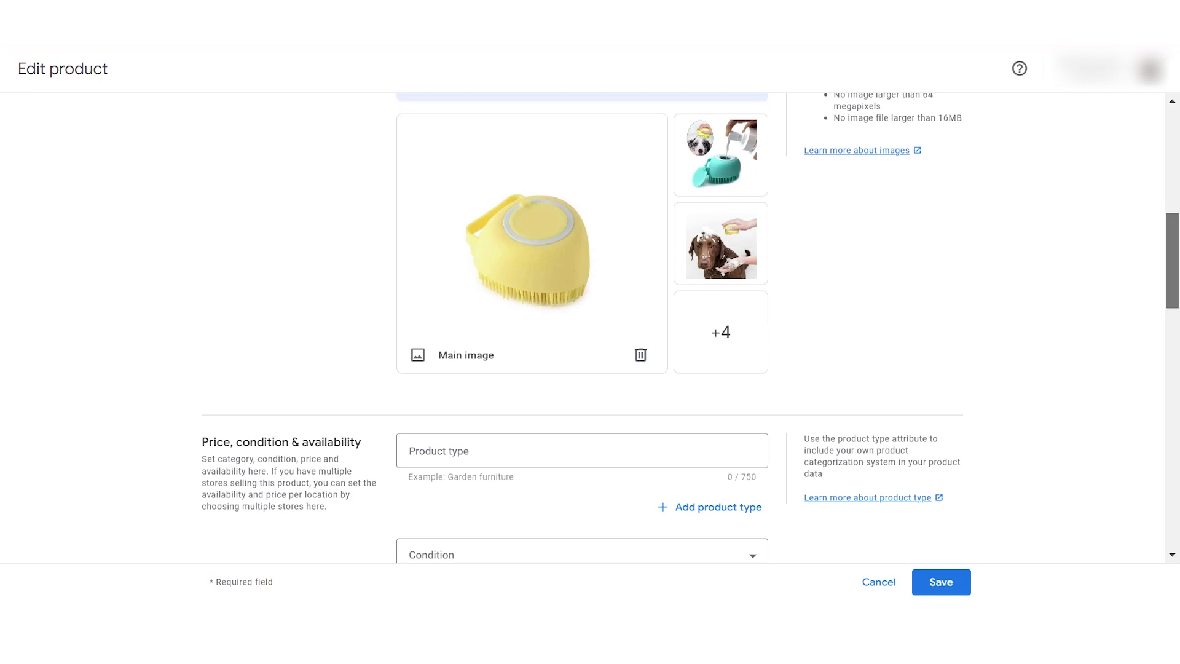
scroll(590, 329, down, 3)
click(633, 234)
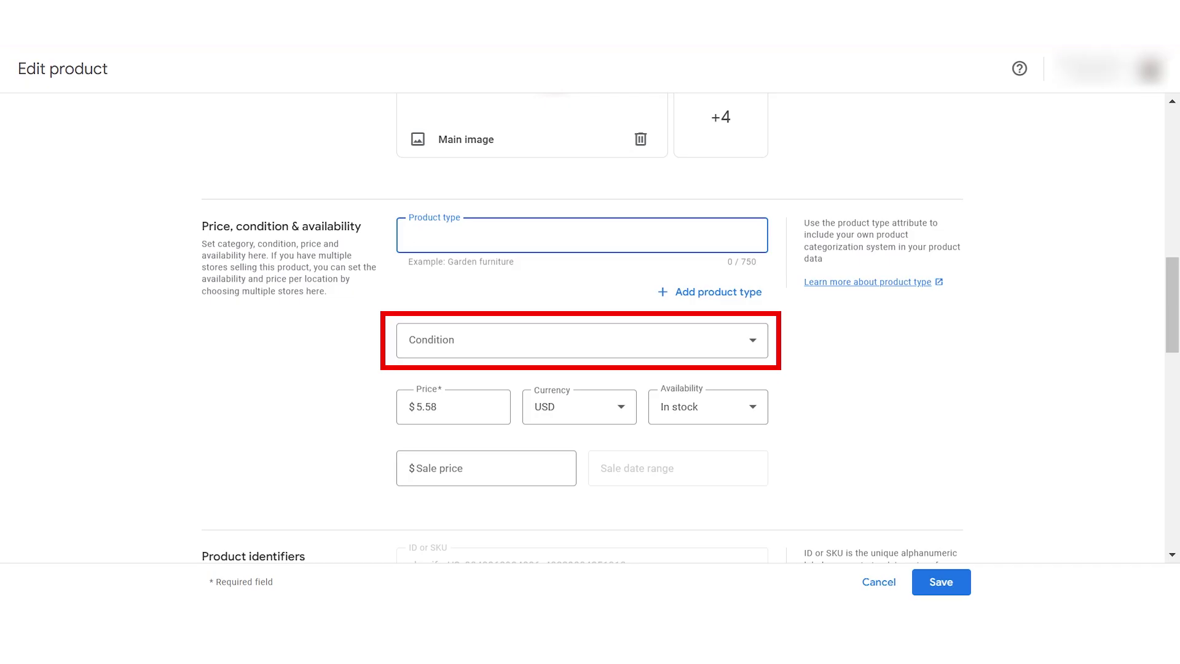
Choose New from the Condition dropdown for the gloves
click(543, 345)
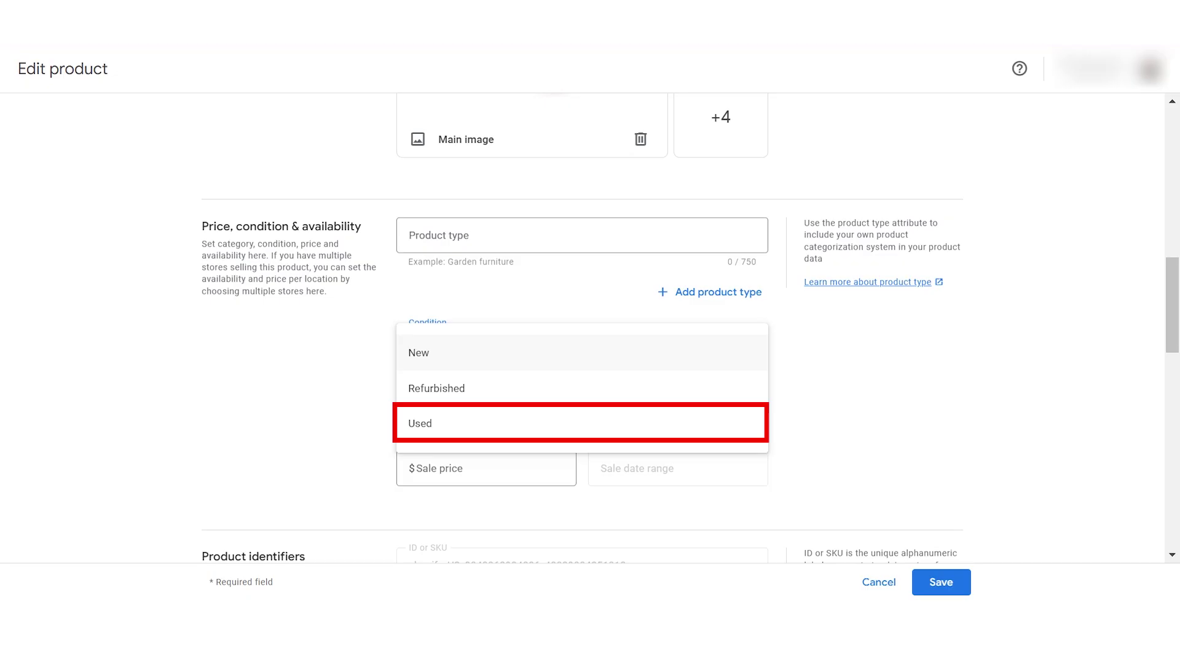
click(537, 344)
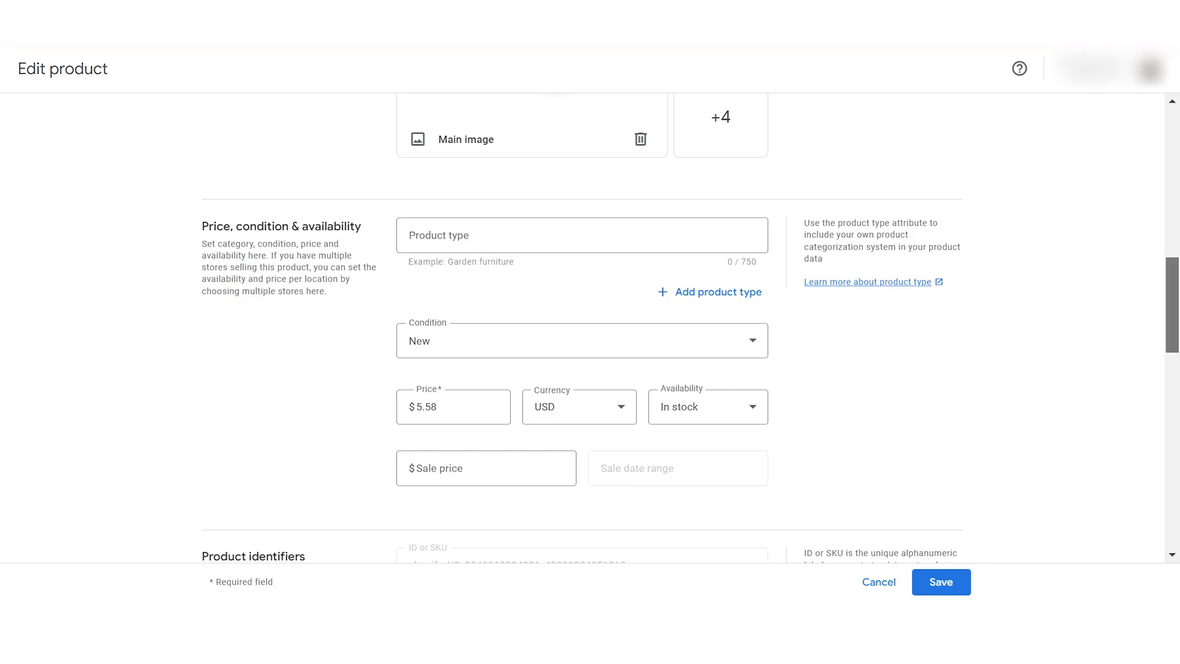
Scroll down the form to the Product identifiers section
scroll(682, 329, down, 6)
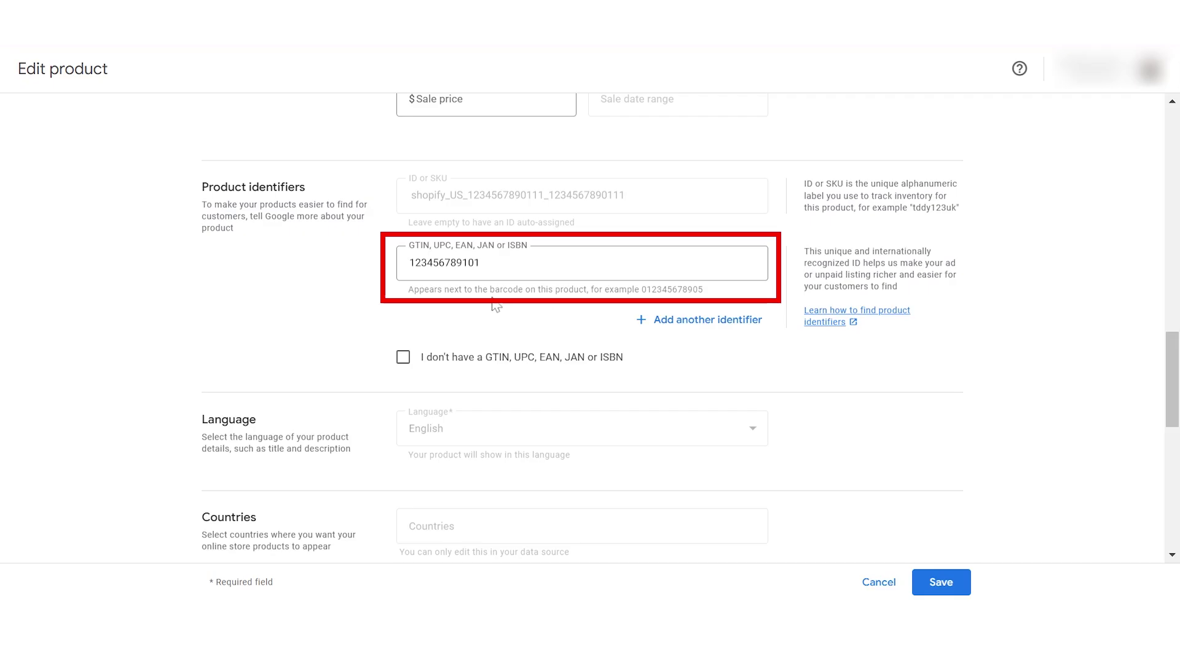
Tick 'I don't have a GTIN, UPC, EAN, JAN or ISBN' for the gloves
click(479, 262)
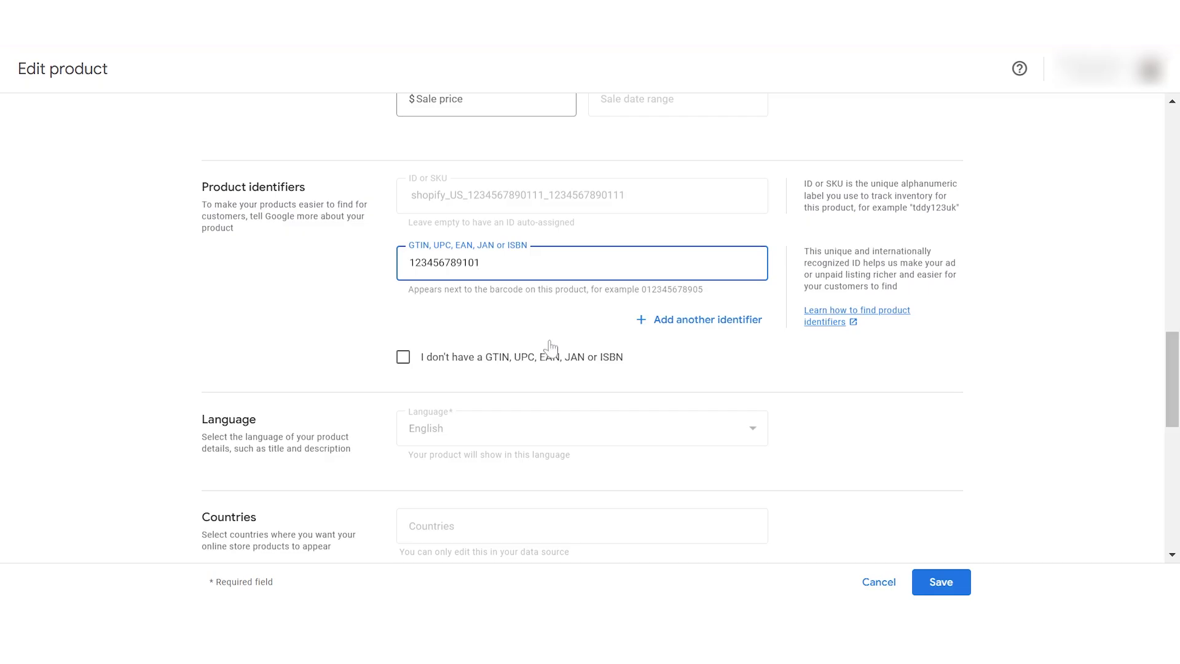
click(402, 358)
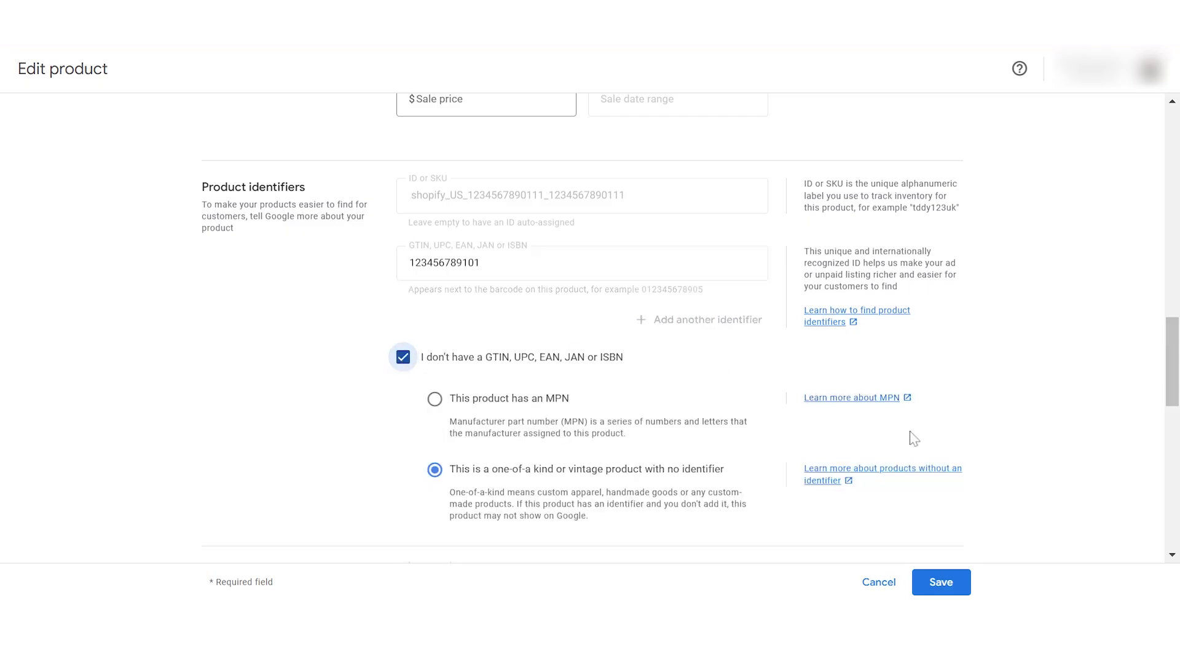
drag(1170, 369, 1169, 381)
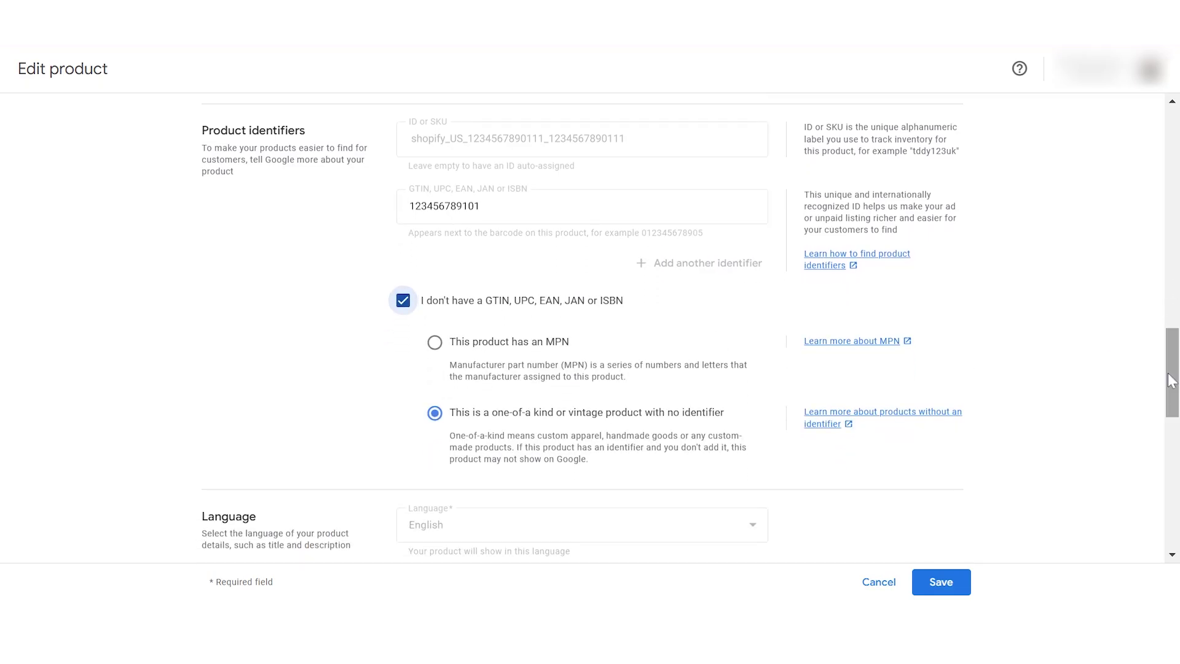
Try the MPN option, then select 'one-of-a-kind or vintage product with no identifier'
click(438, 351)
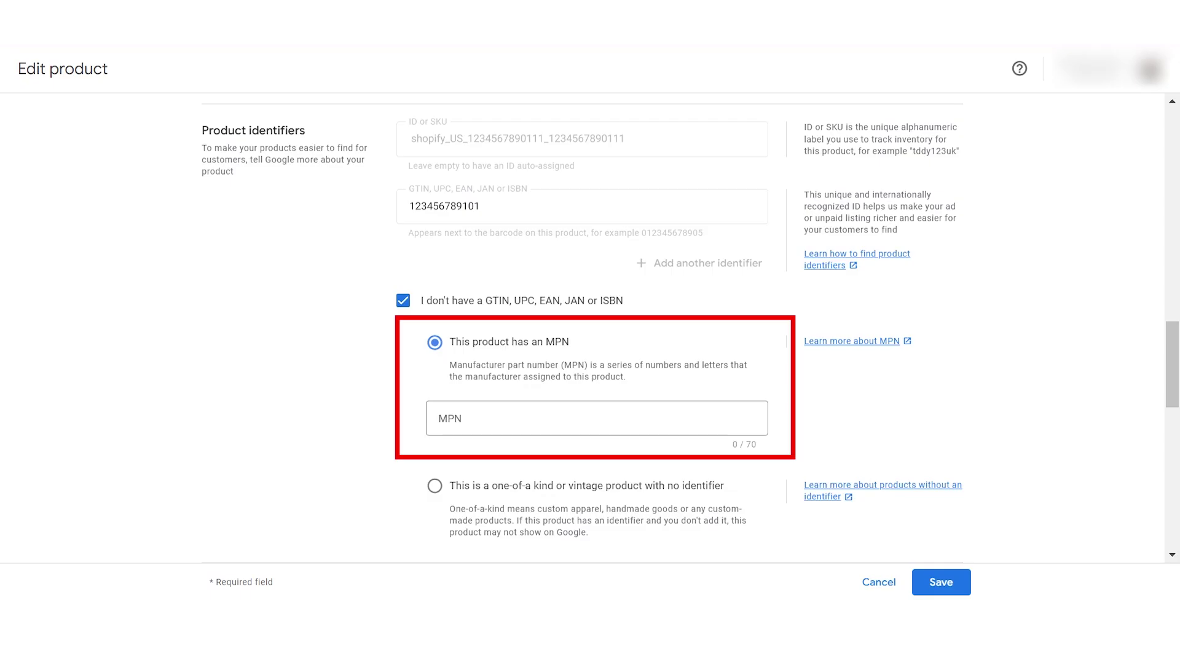
click(515, 430)
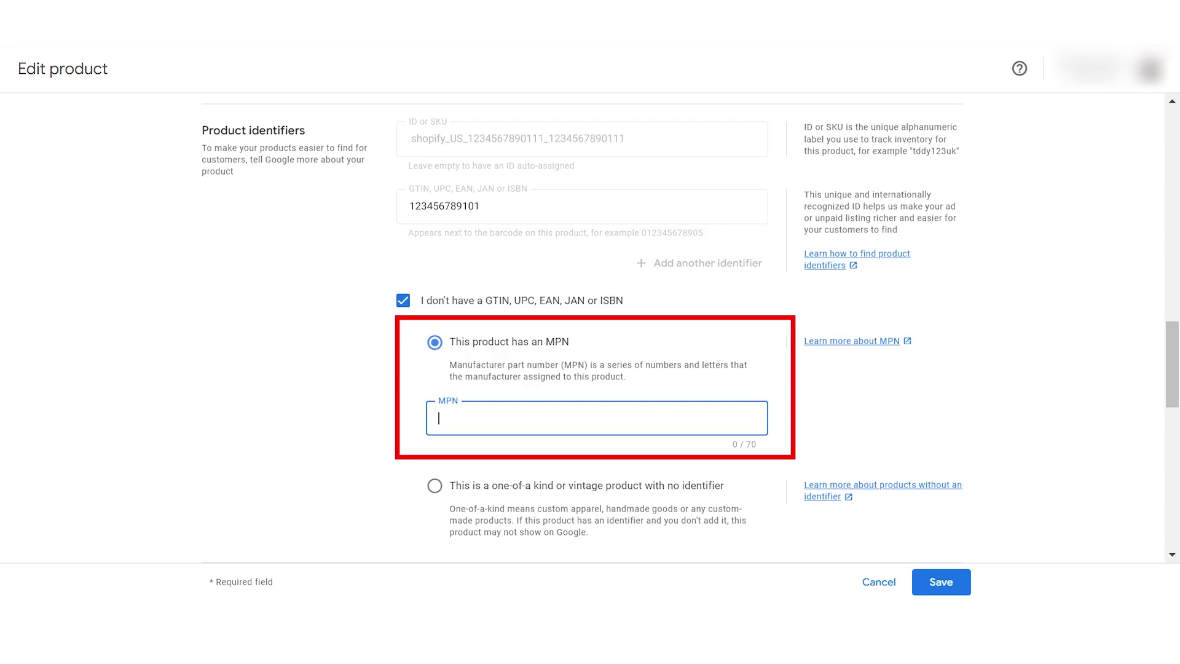
scroll(832, 297, down, 1)
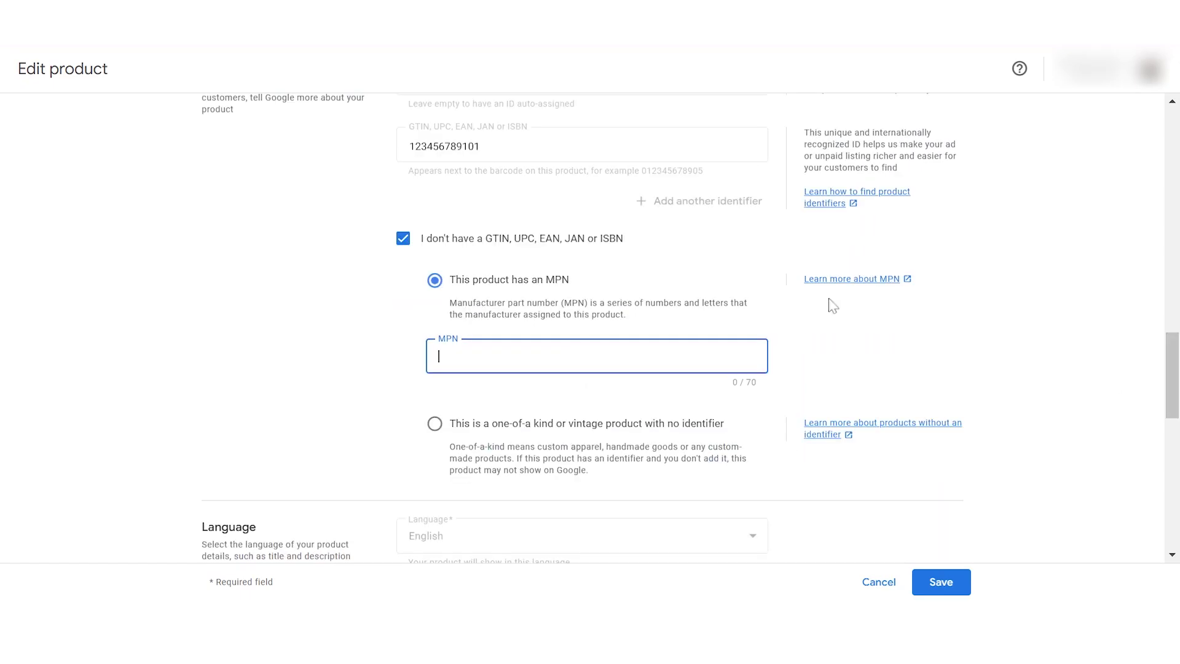
click(432, 427)
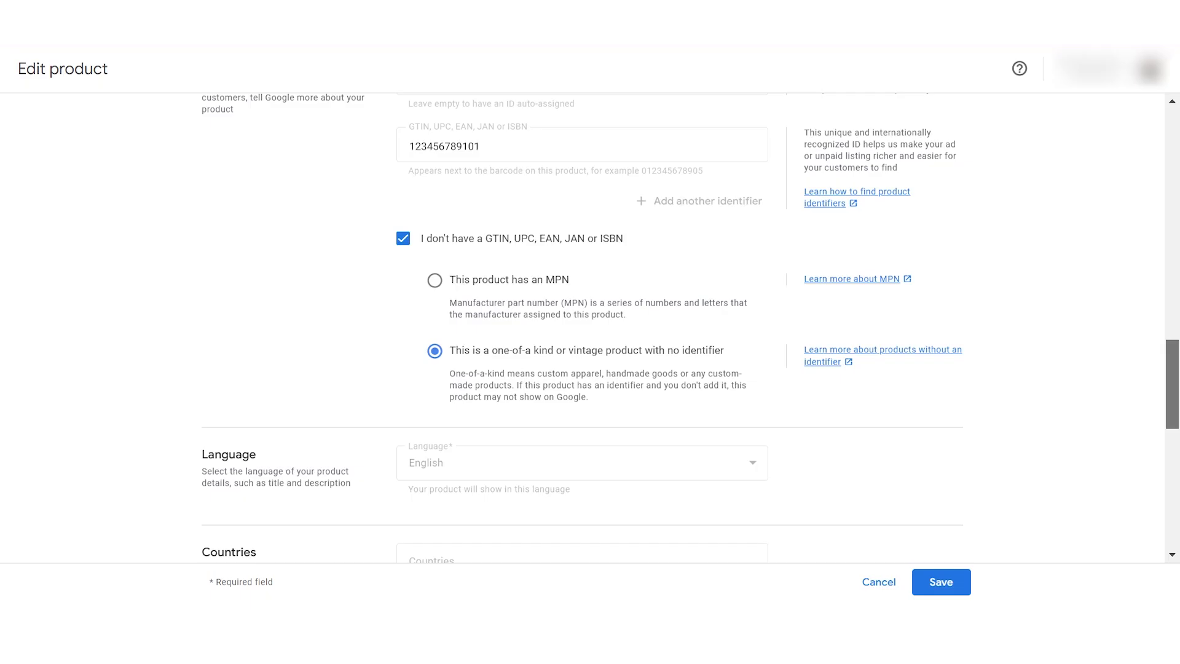
scroll(589, 331, down, 4)
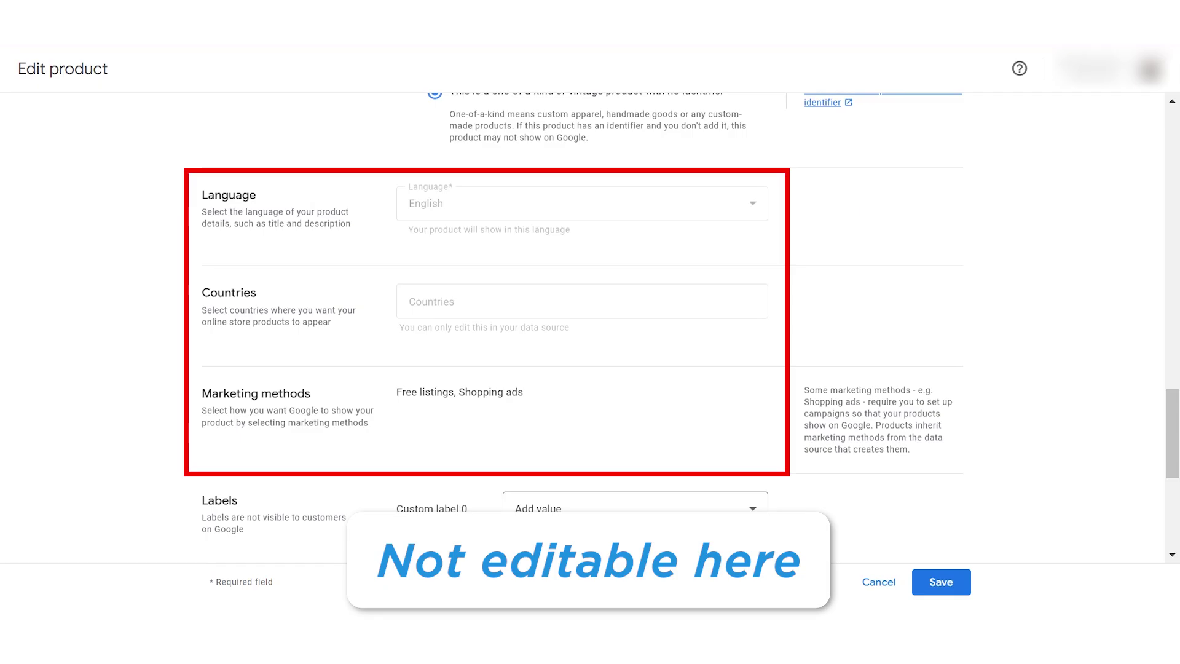
scroll(1177, 486, down, 5)
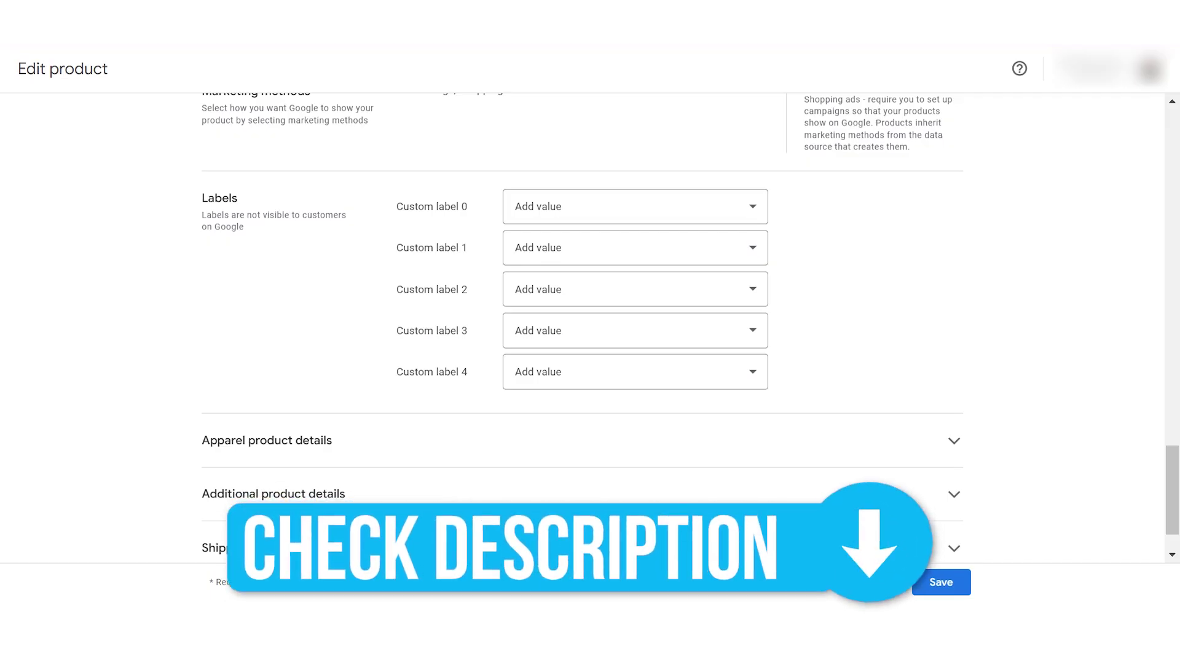
Expand Apparel product details to reveal Color, Size, Gender, Material, Pattern and Age group
scroll(1166, 558, down, 2)
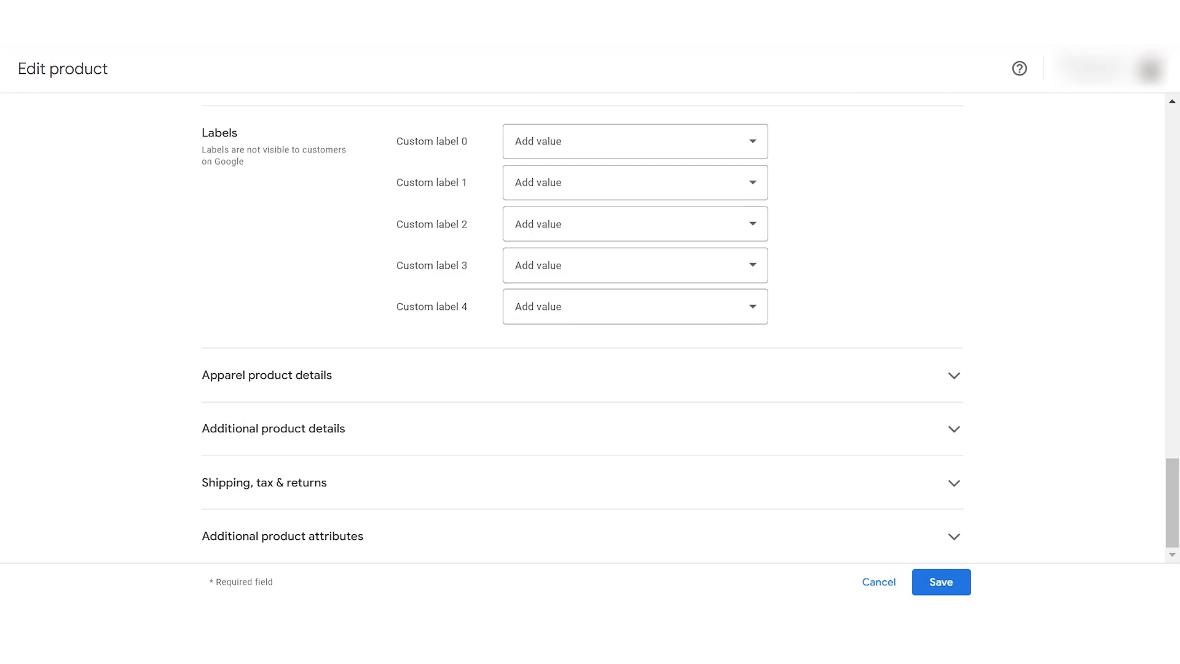
click(353, 388)
drag(1169, 376, 1175, 439)
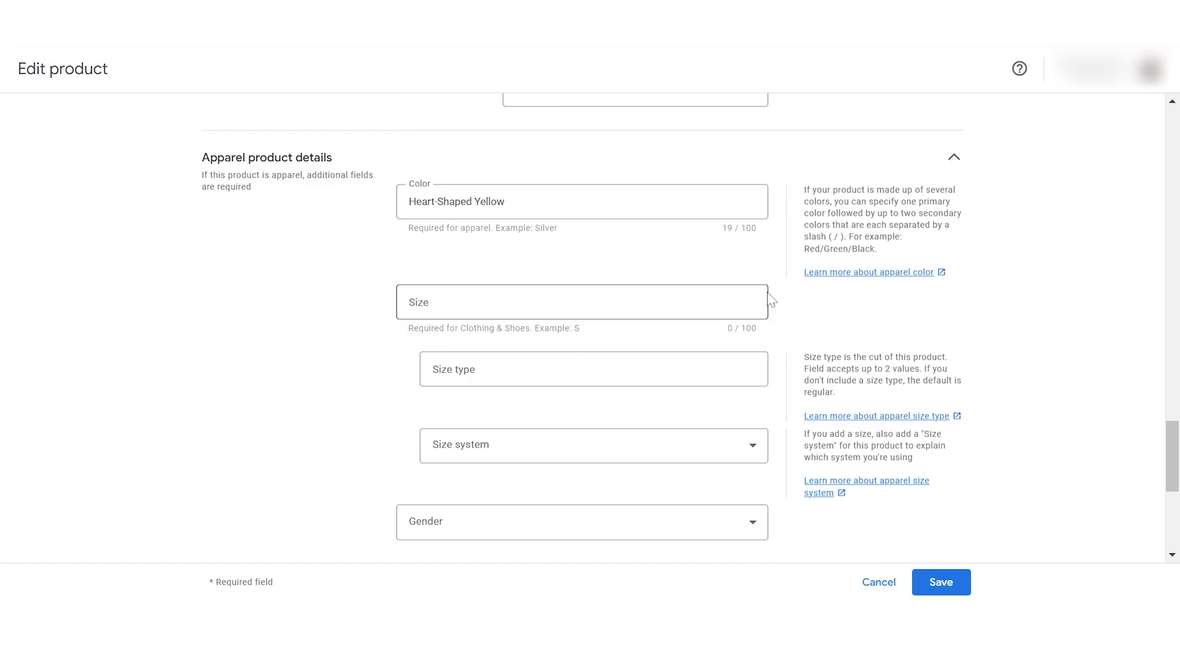
scroll(770, 299, down, 1)
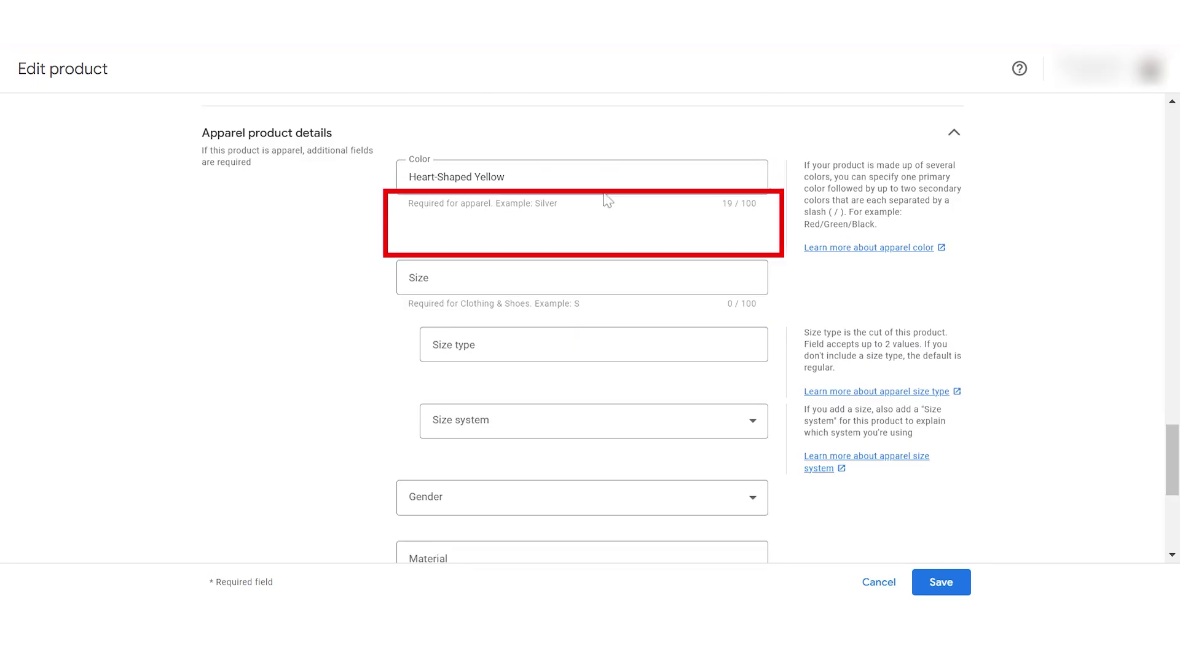
scroll(607, 199, down, 4)
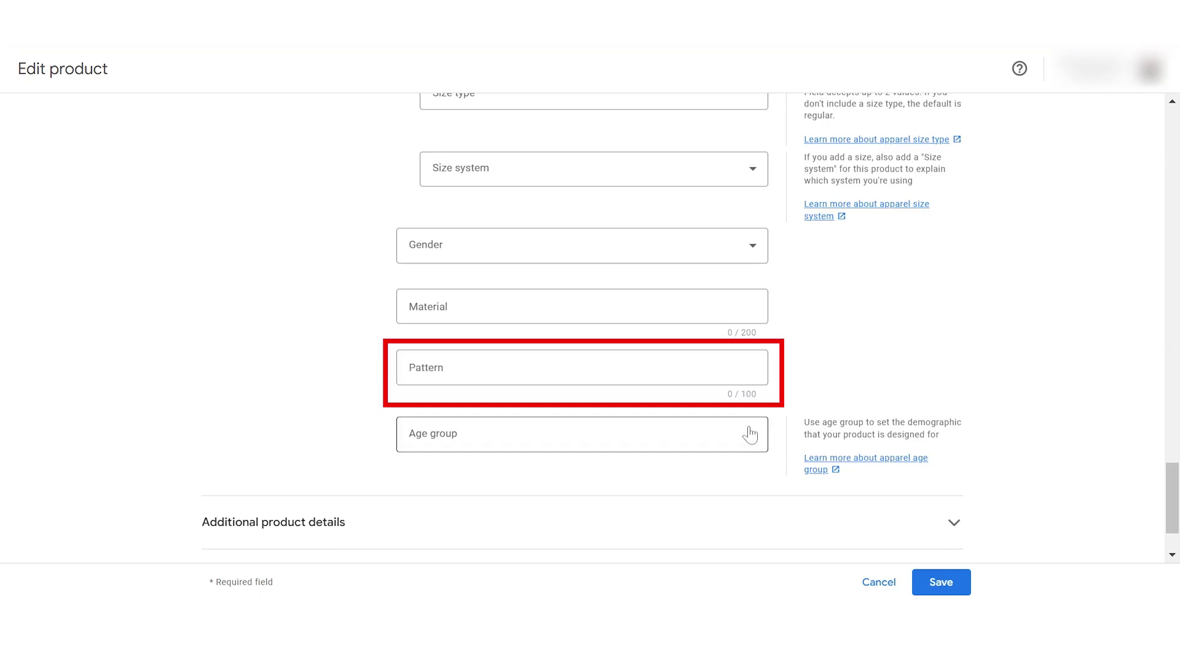
scroll(750, 435, up, 4)
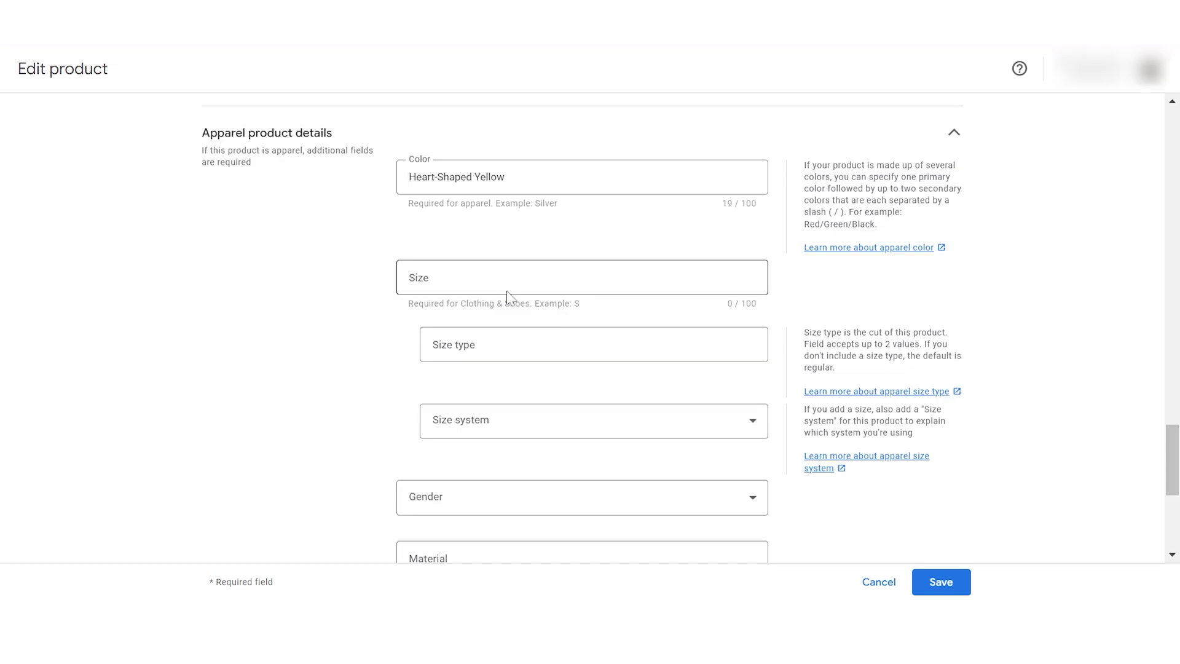
Review the choices in the Gender and Age group dropdowns
click(644, 505)
scroll(648, 504, down, 4)
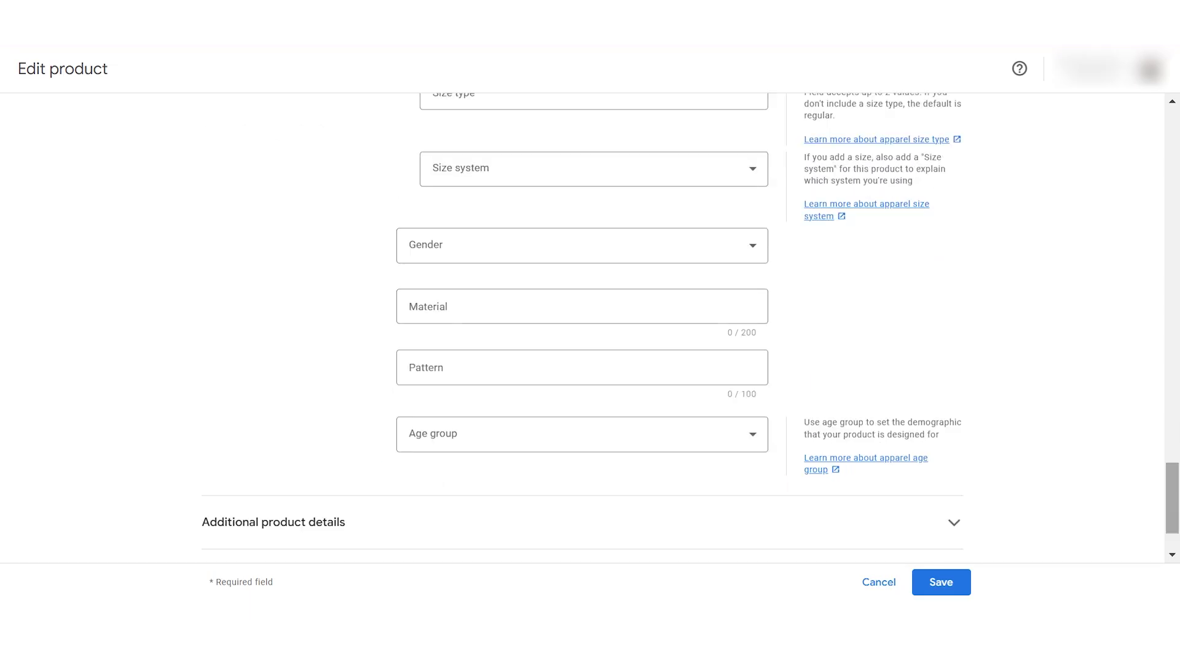
click(753, 430)
scroll(750, 435, up, 5)
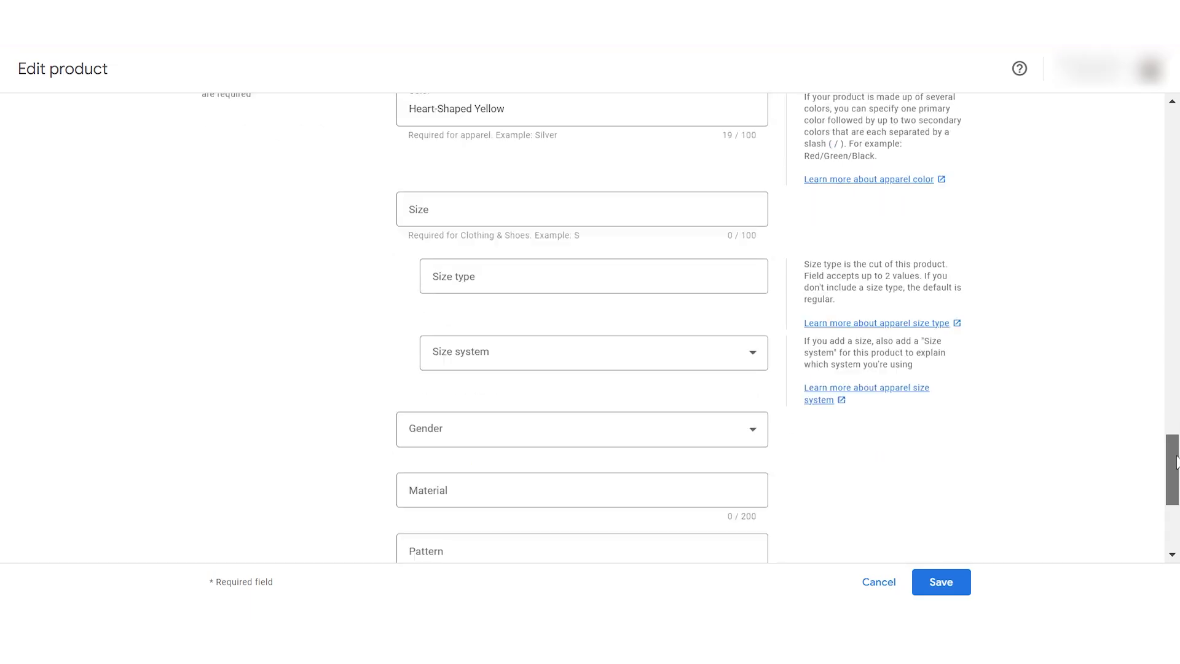
Change the color from 'Heart-Shaped Yellow' to 'Yellow/Grey/Red', then to 'multicolored'
click(474, 209)
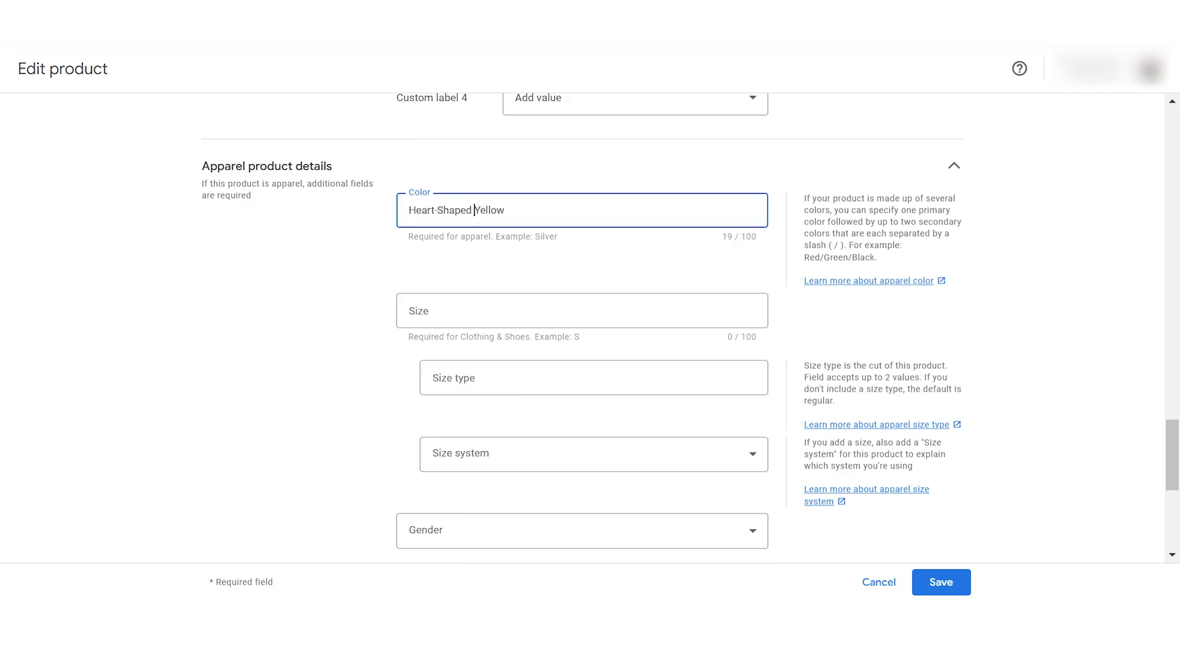
key(BackSpace)
key(BackSpace)
key(BackSpace)
key(BackSpace)
key(BackSpace)
key(BackSpace)
key(BackSpace)
key(BackSpace)
key(BackSpace)
key(BackSpace)
key(BackSpace)
key(BackSpace)
key(BackSpace)
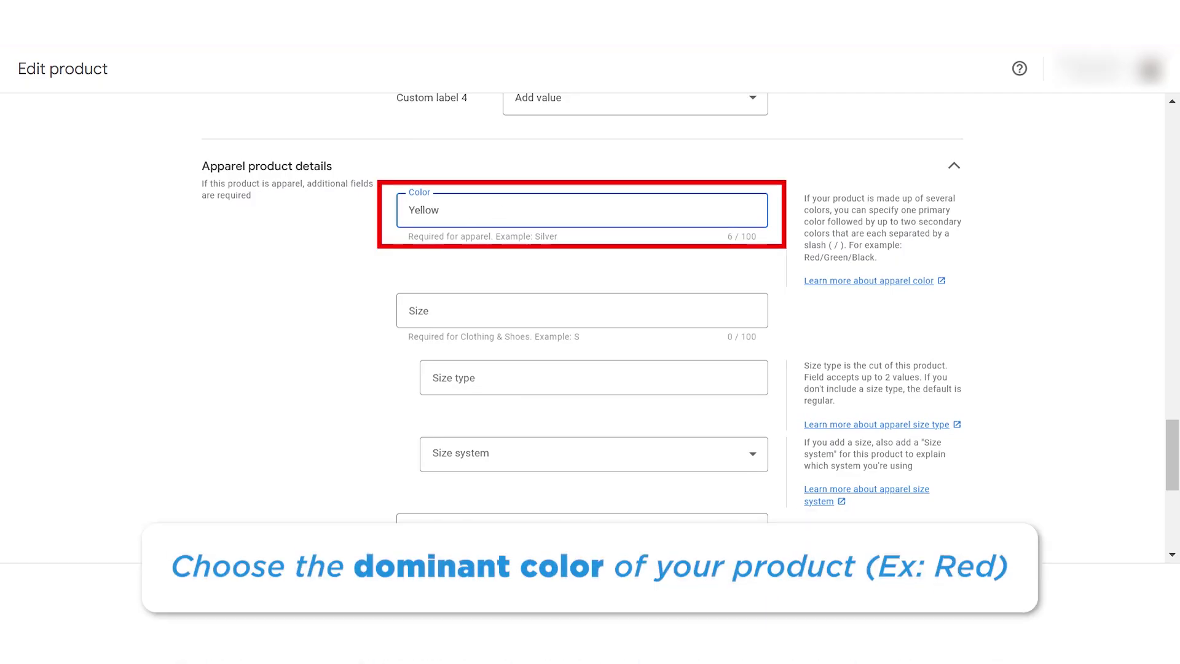
click(440, 210)
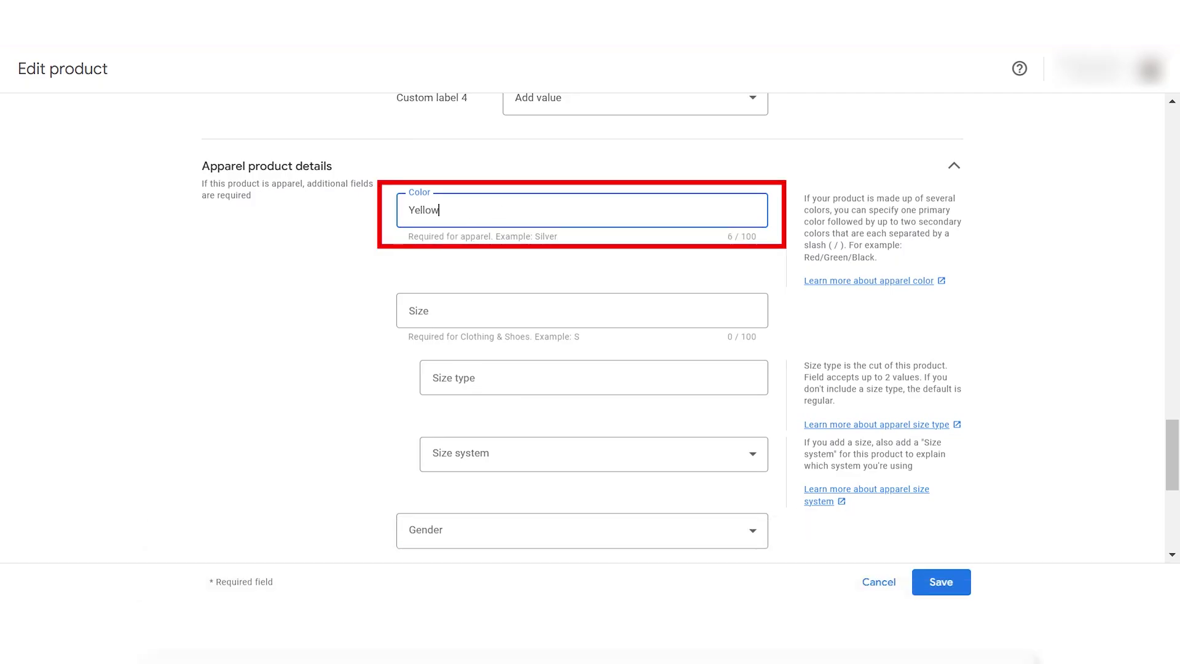
text(/Grey/)
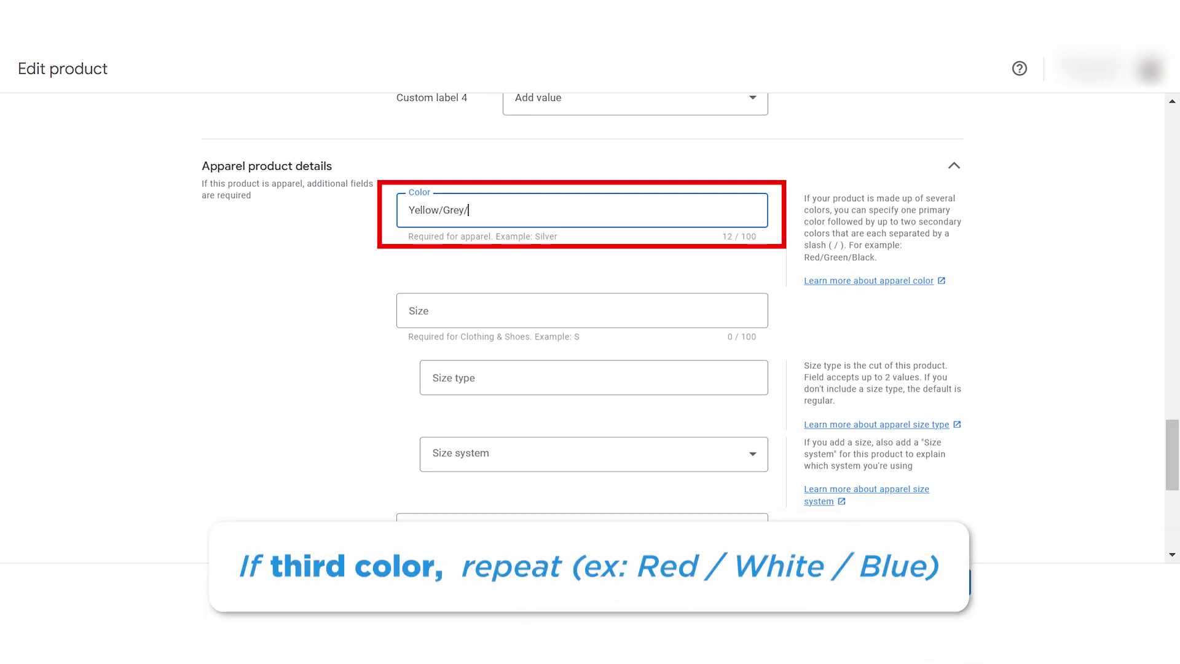
text(Red)
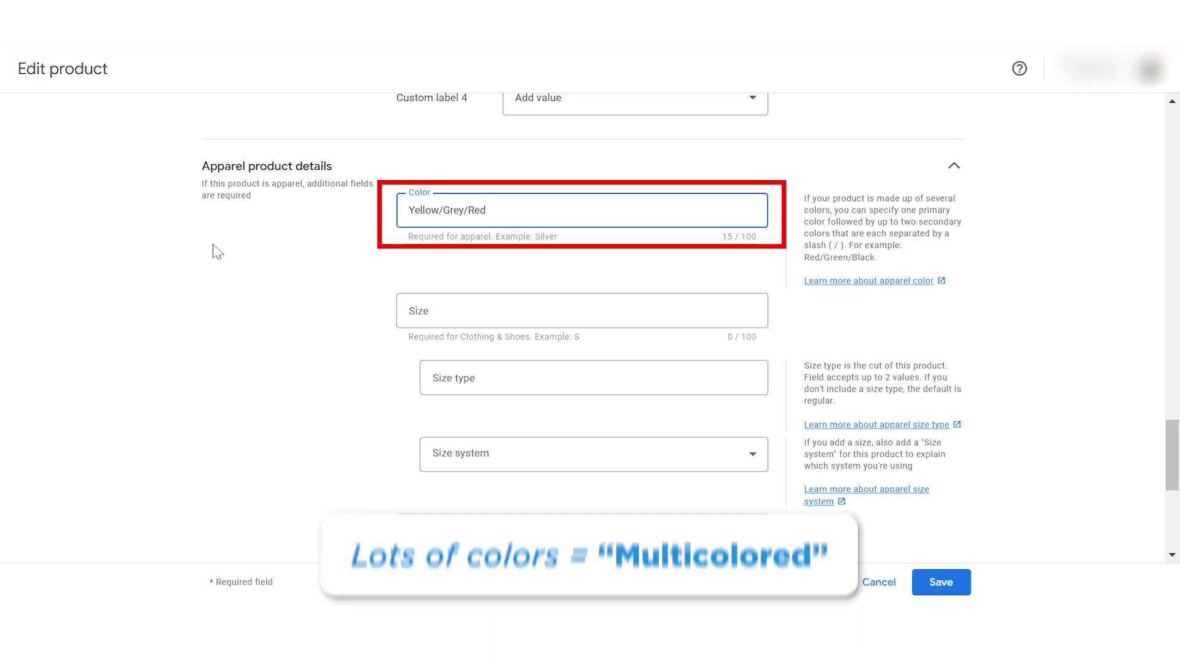
key(ctrl+a)
text(multicolored)
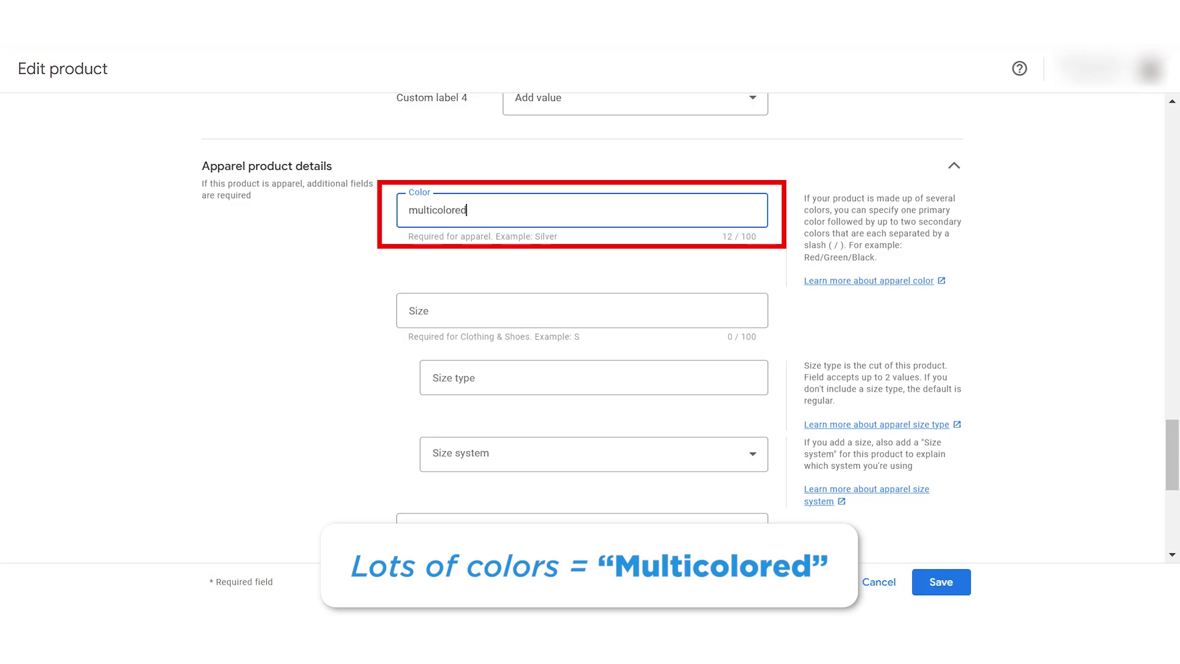
click(313, 265)
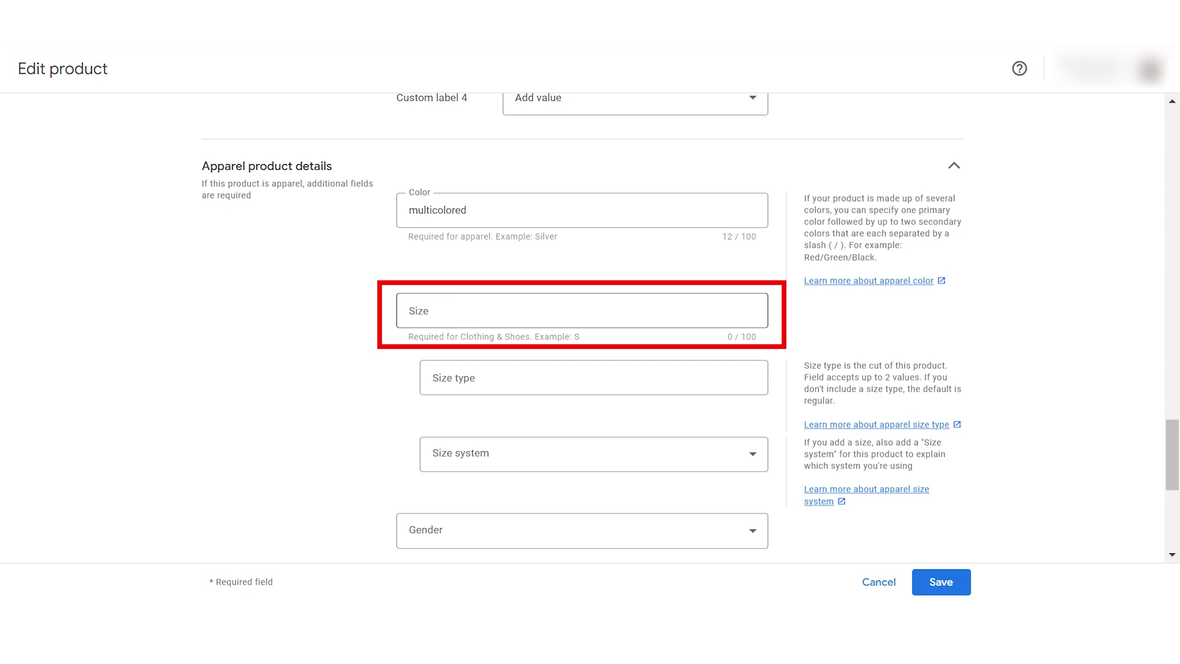
Enter size 11.5 in the Size field after trying S and M
click(582, 310)
text(S)
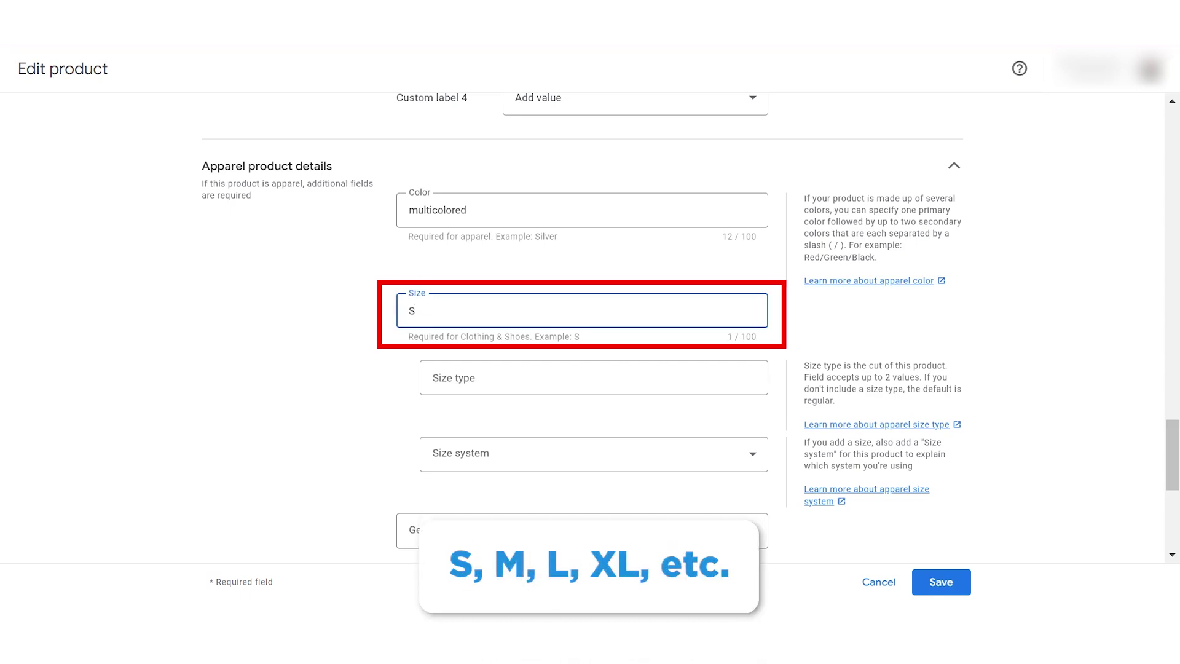
key(BackSpace)
text(M)
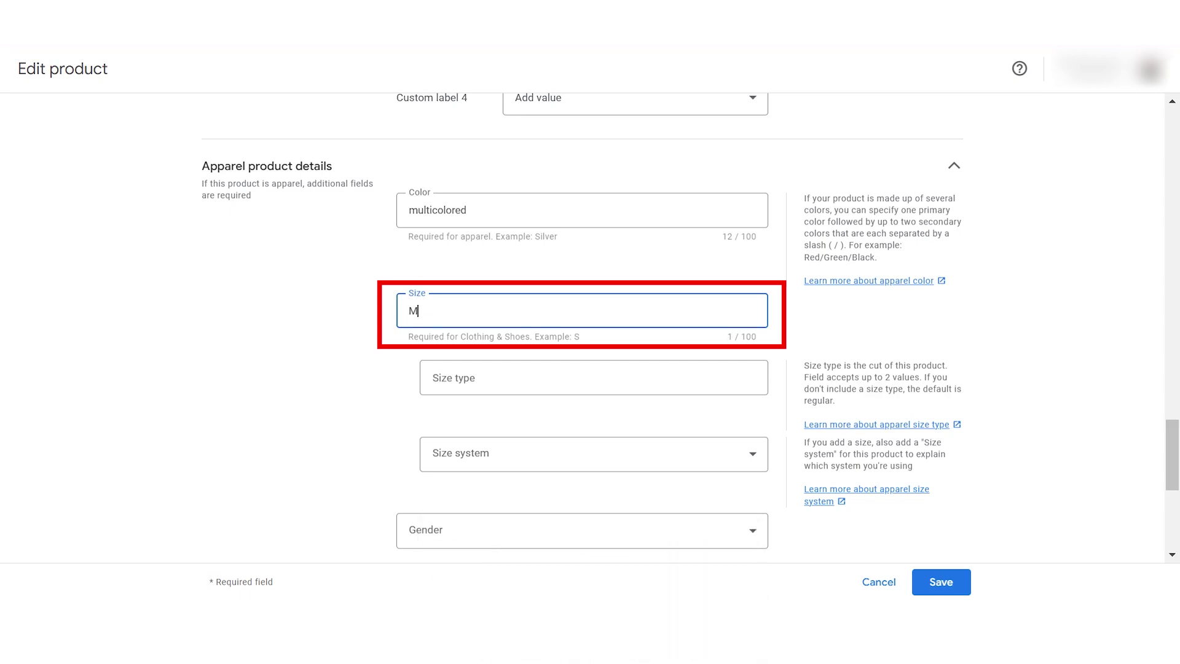
key(BackSpace)
text(11.5)
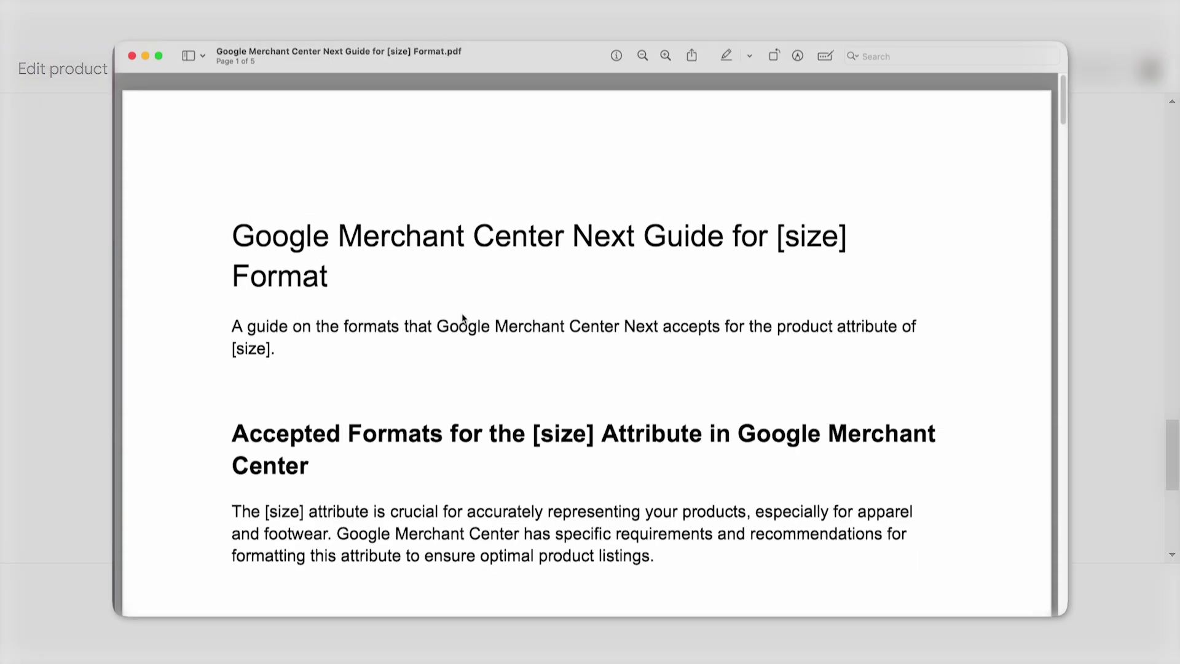
Scroll the size-format guide down to its one-size section
scroll(527, 308, down, 5)
scroll(462, 316, down, 15)
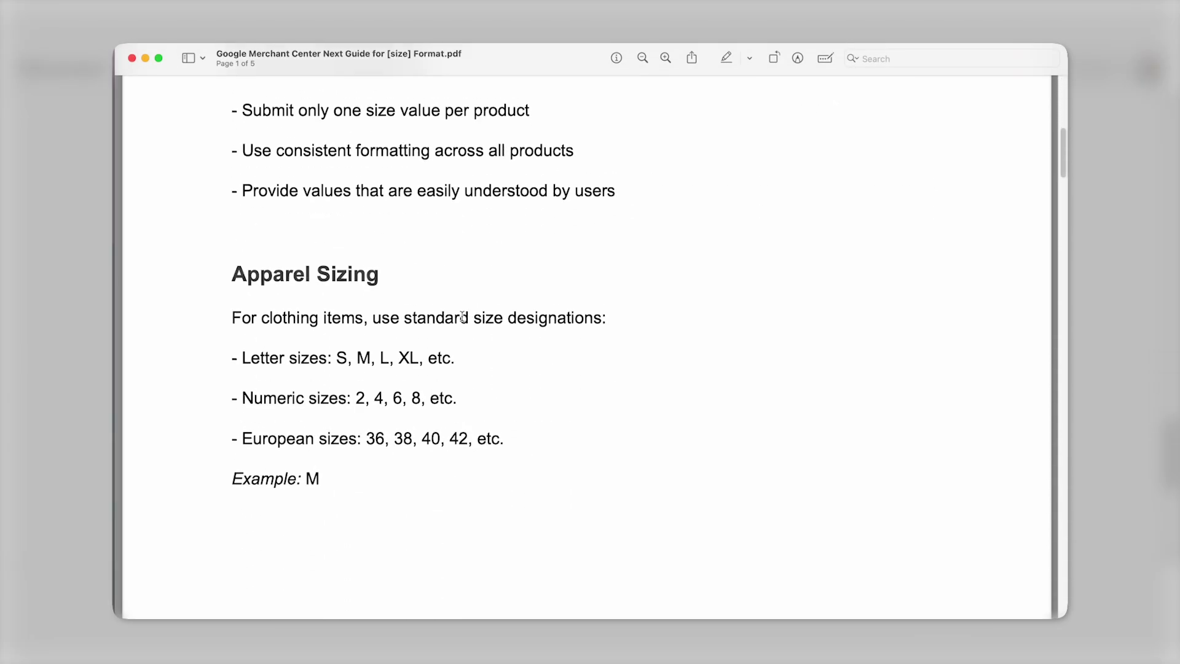
scroll(462, 316, down, 15)
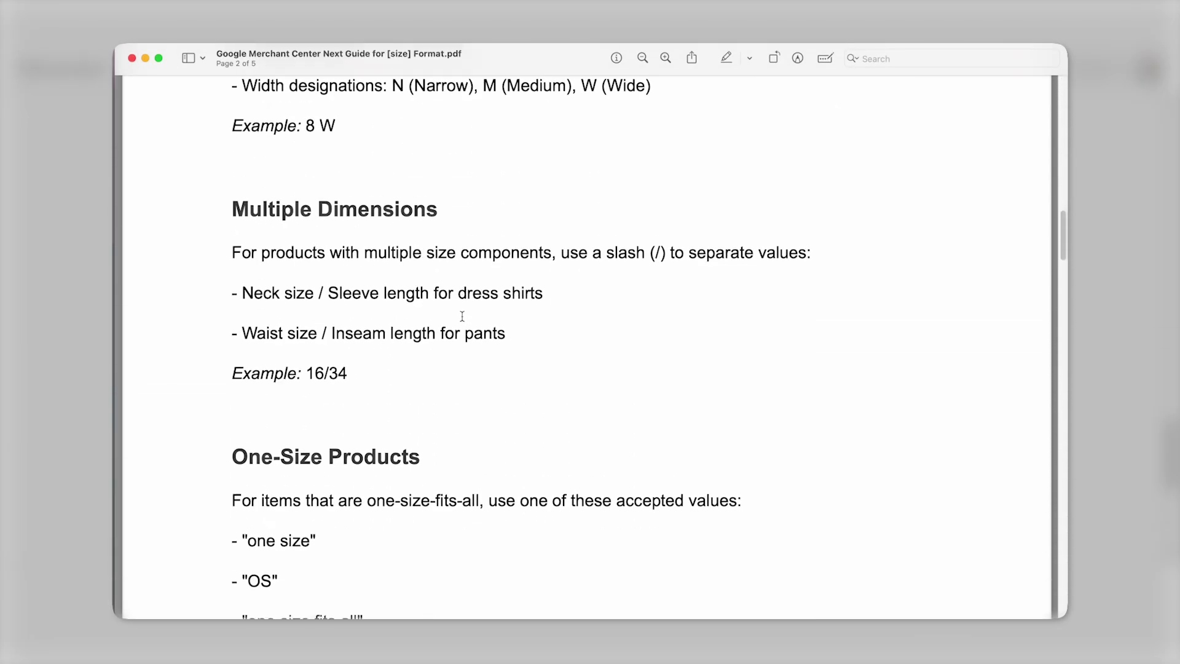
scroll(464, 314, down, 3)
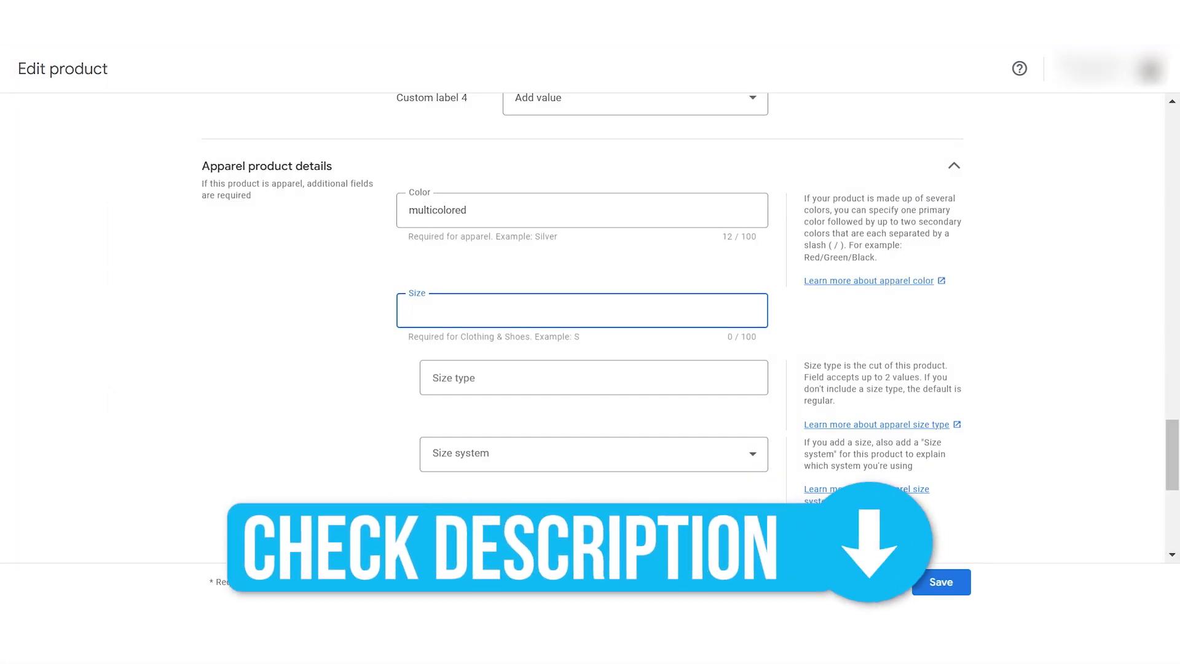
Review the size type and size system options, then set Gender to Unisex
click(592, 376)
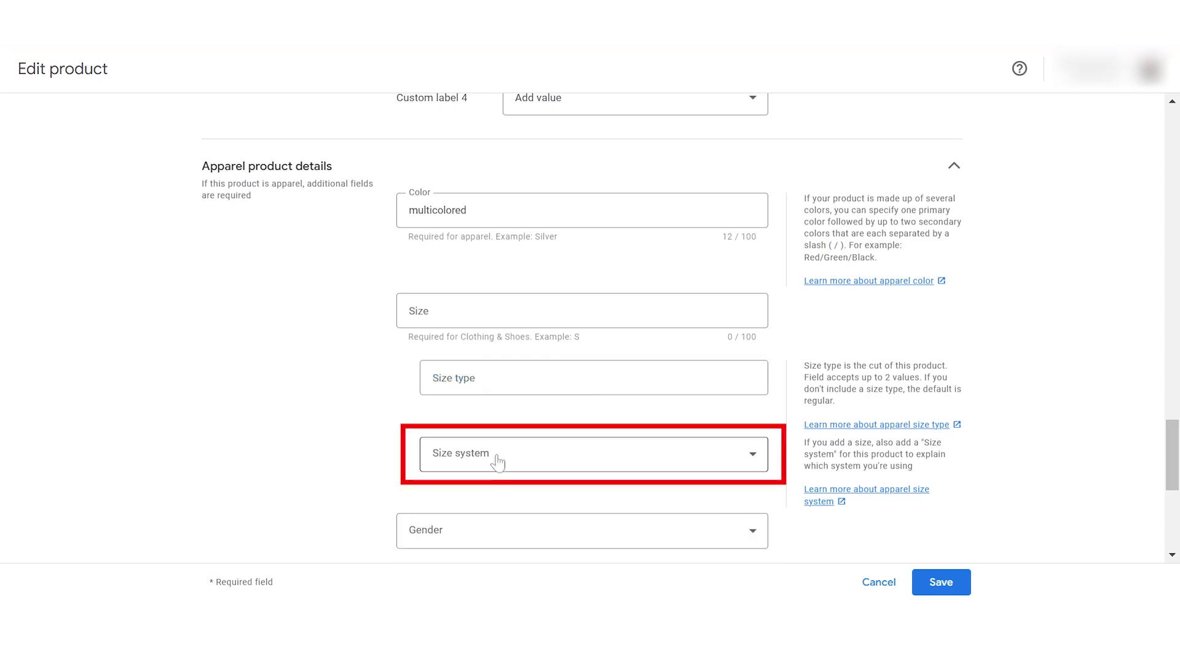
click(498, 461)
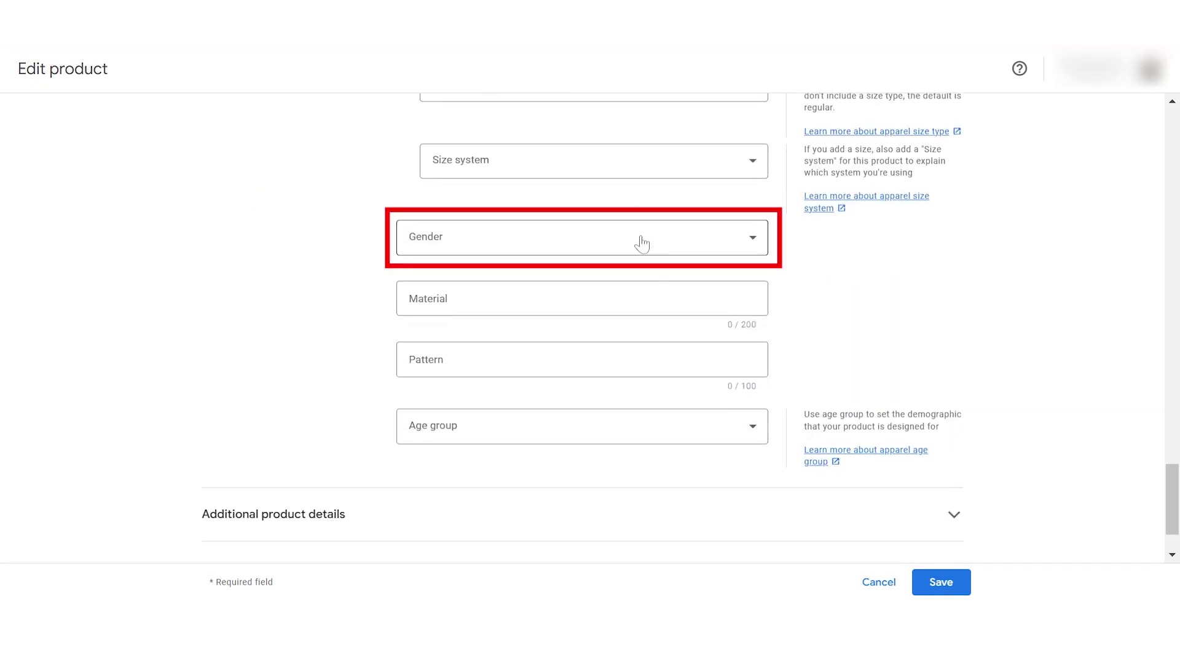
click(641, 241)
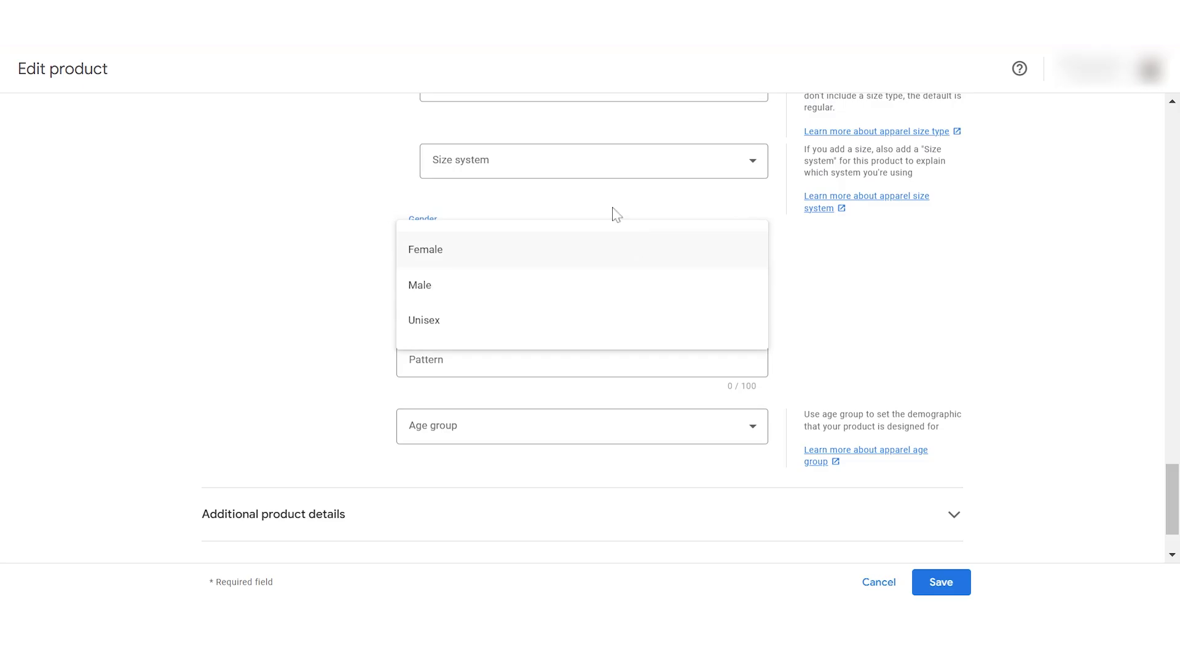
click(508, 324)
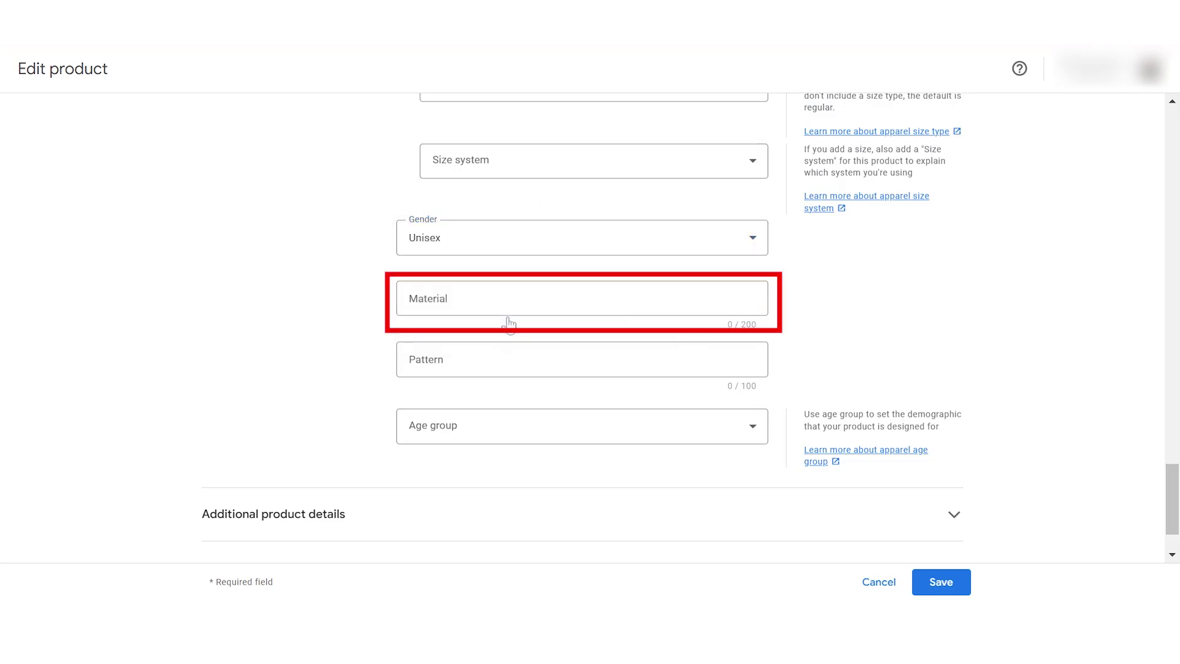
Check the Material, Pattern and Age group fields, leaving them empty
click(509, 318)
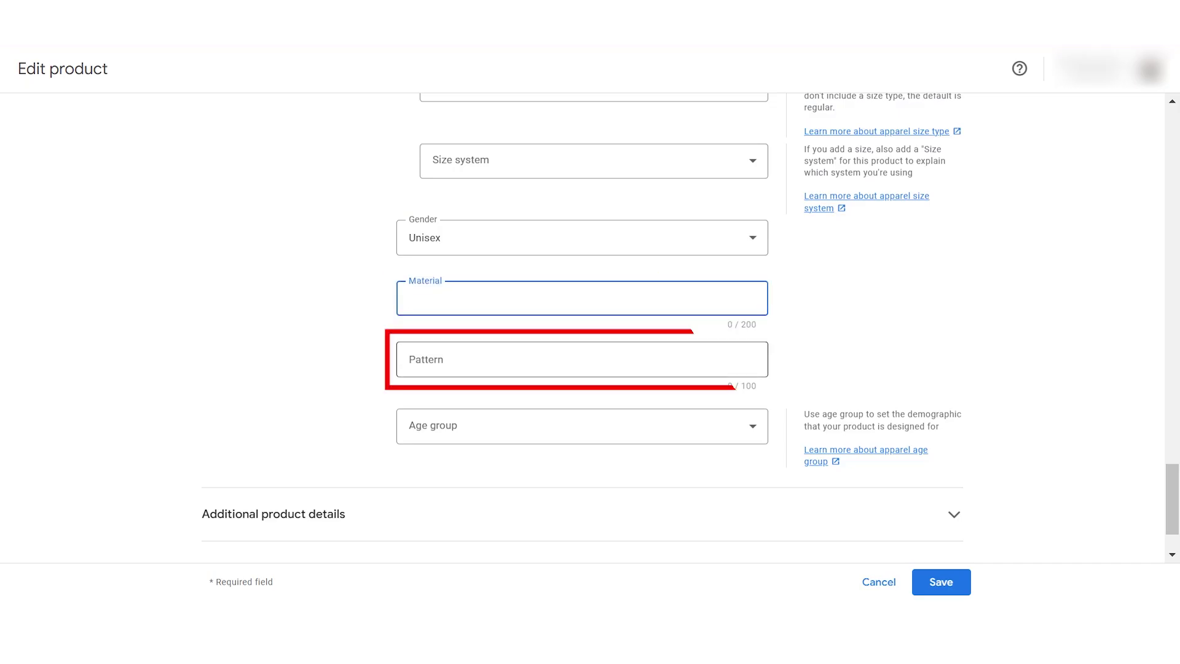
click(553, 360)
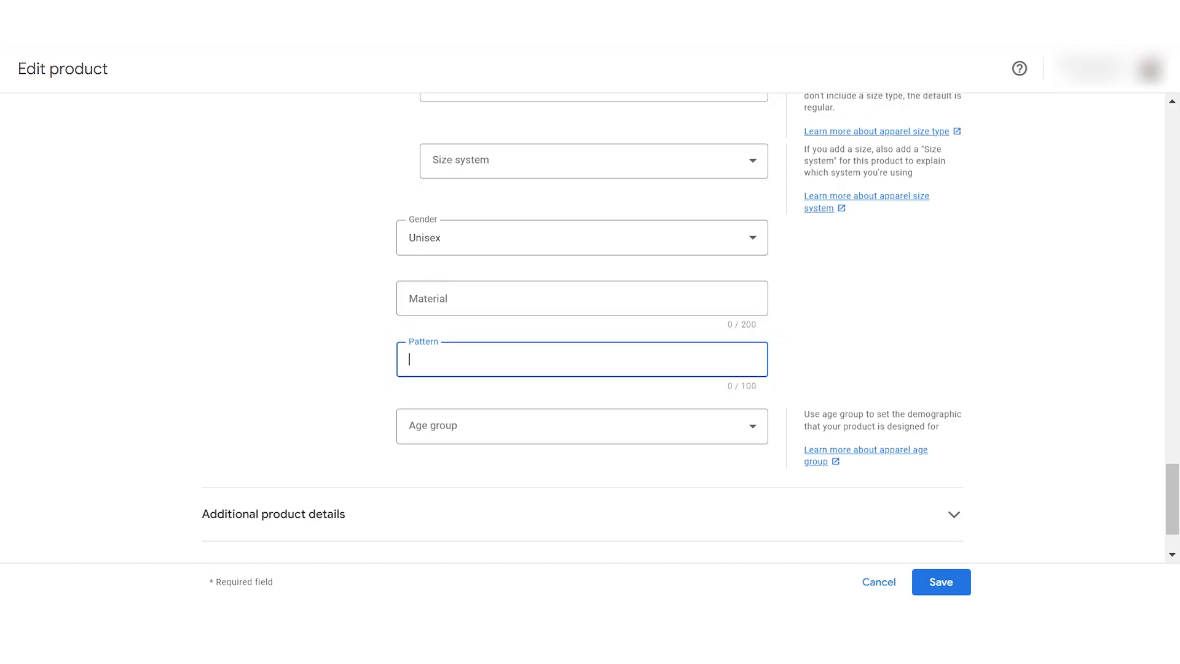
click(480, 443)
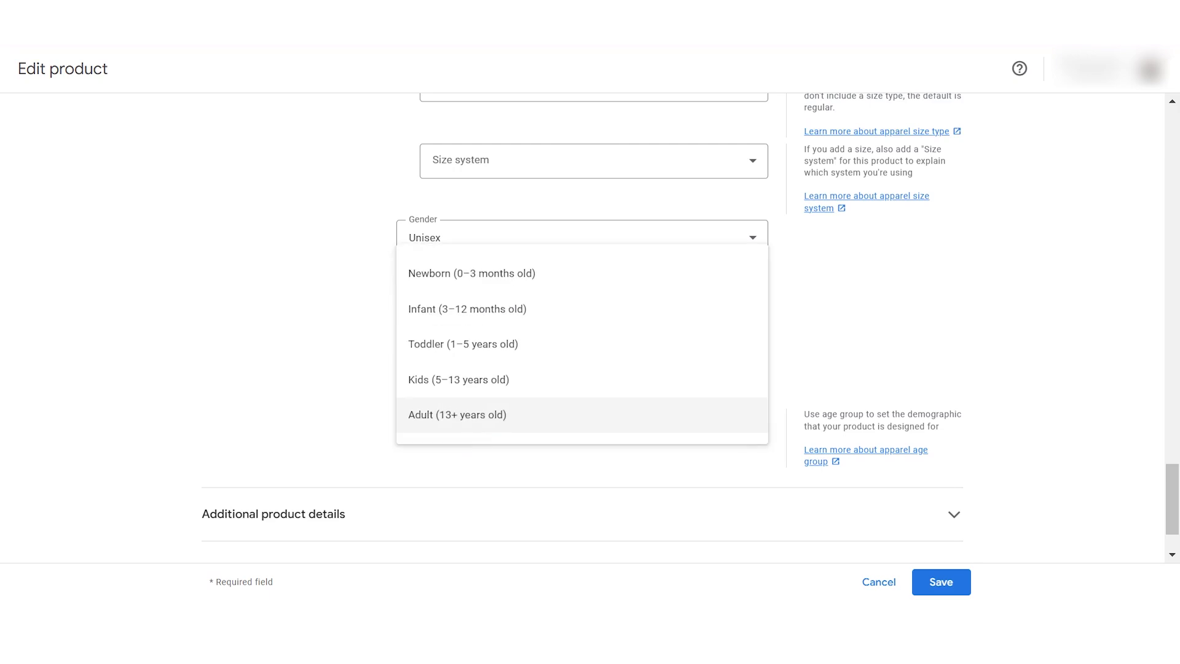
Close the age group list without choosing and expand Additional product details to show the adult, Multipack and bundle fields
key(Escape)
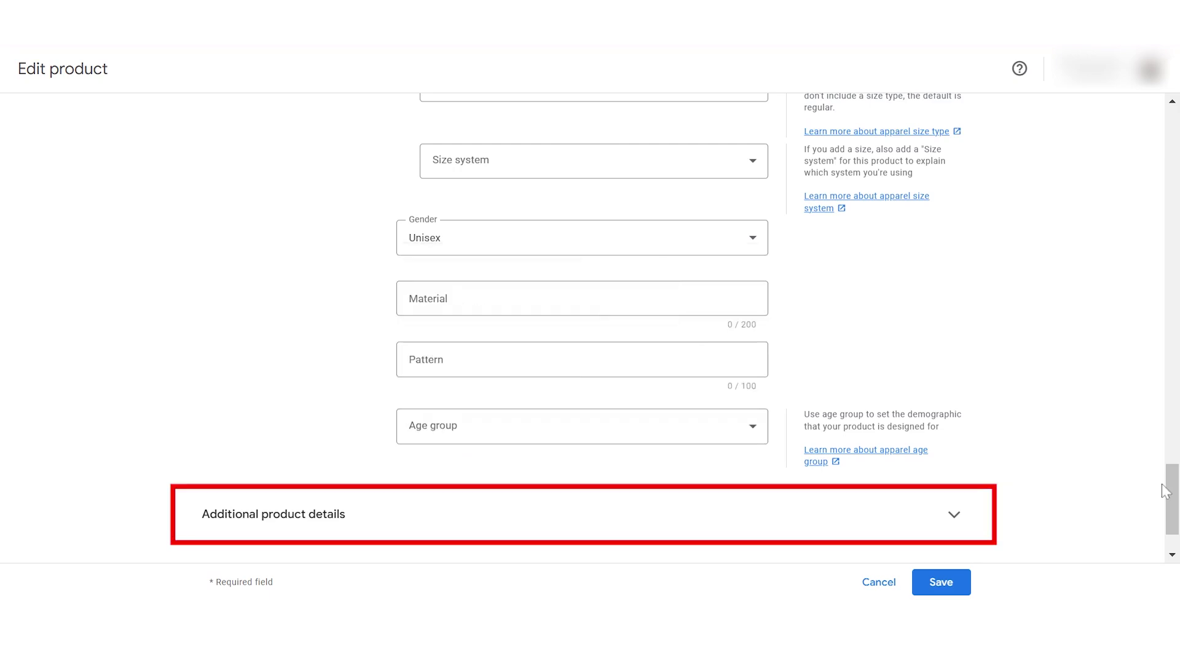
click(947, 522)
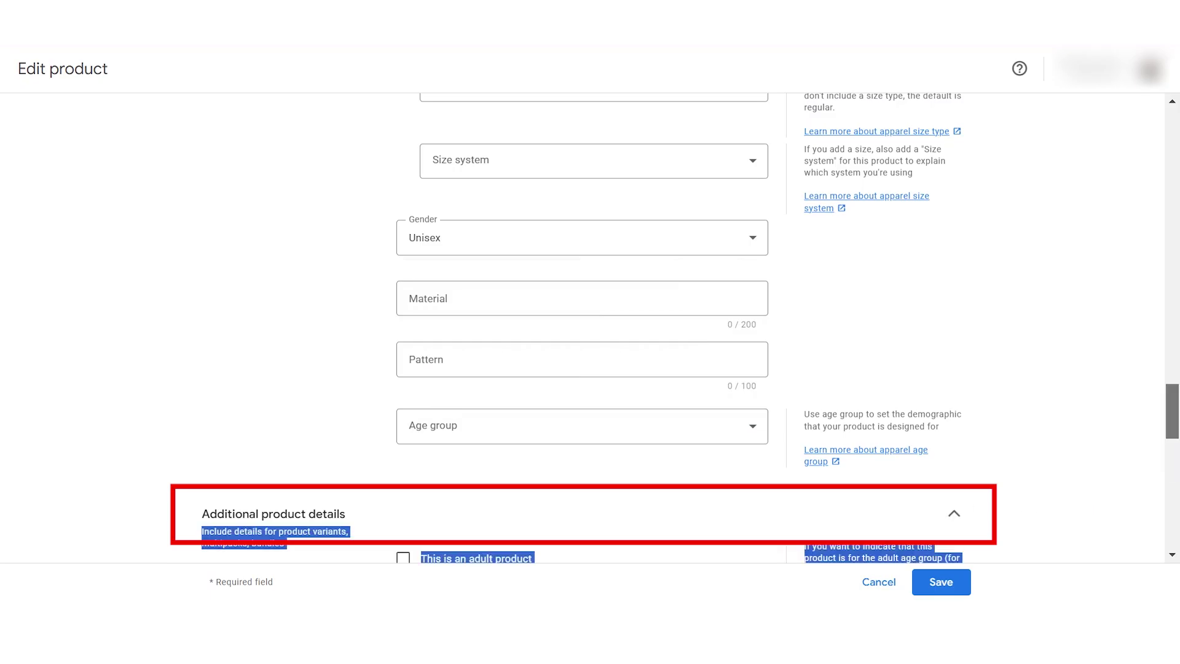
drag(1172, 412, 1172, 468)
scroll(1176, 473, up, 2)
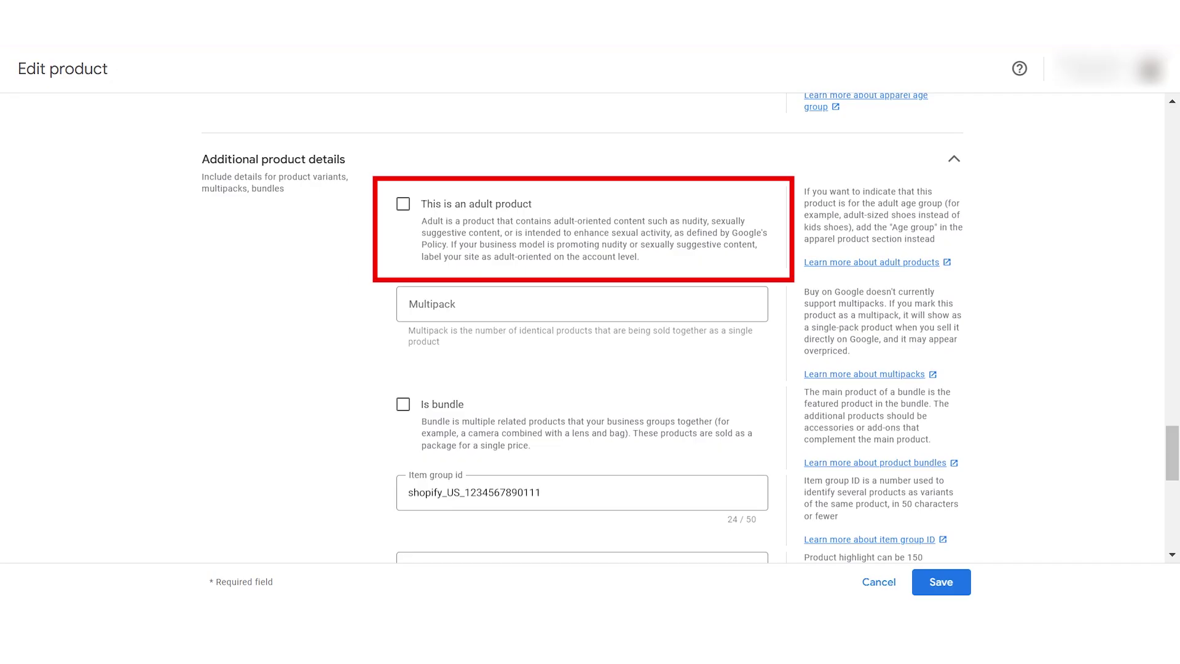
Enter 2 as the gloves' Multipack quantity
click(409, 303)
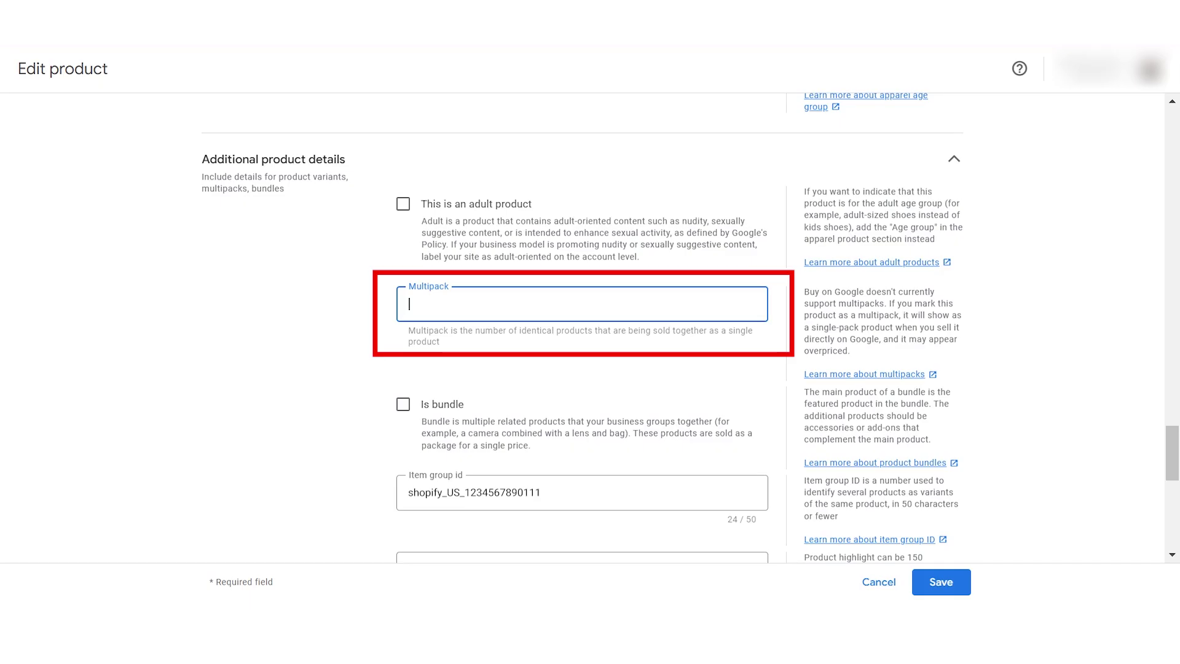
text(2)
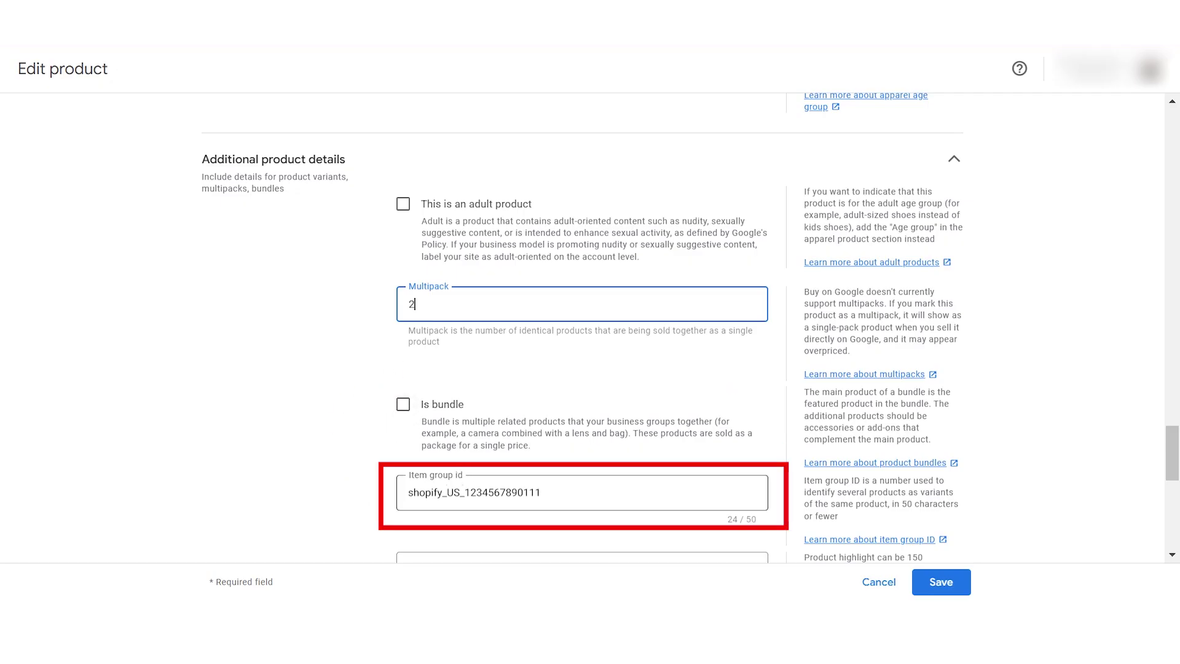
scroll(1172, 457, down, 1)
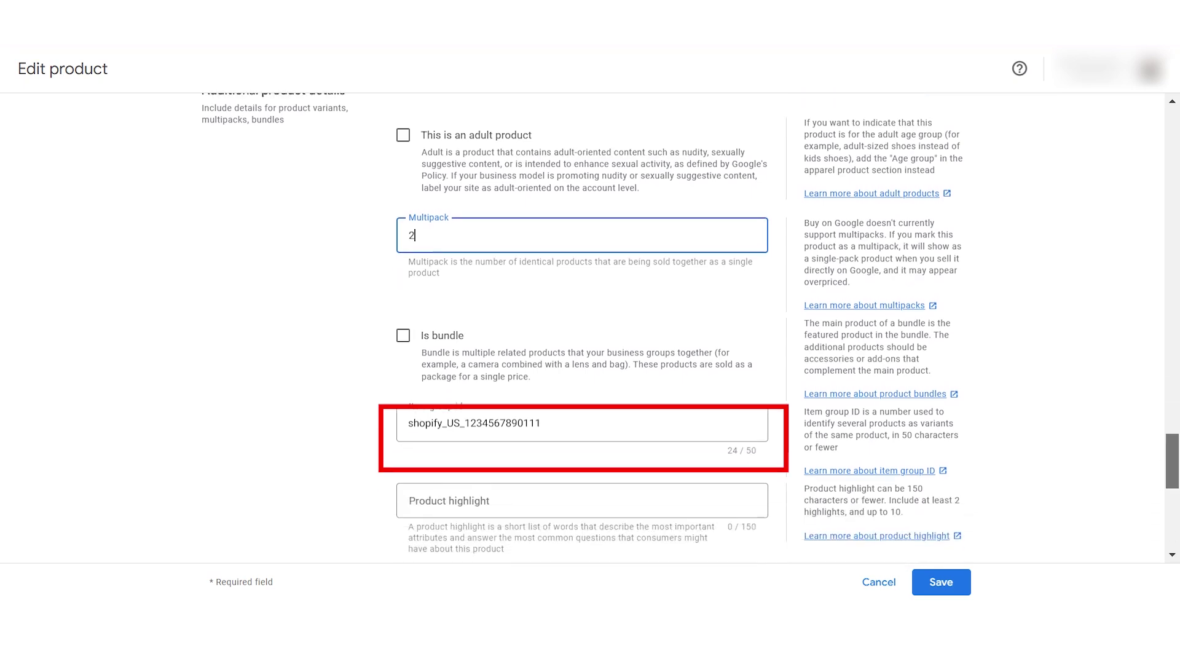
scroll(589, 328, down, 2)
click(540, 313)
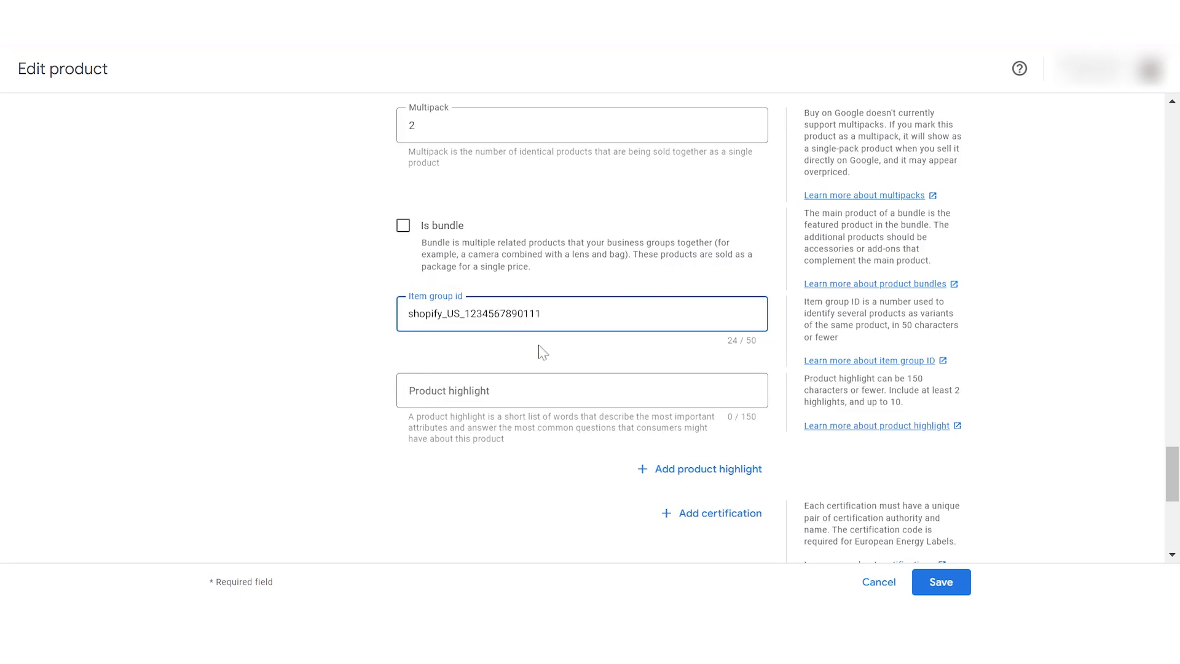
click(409, 390)
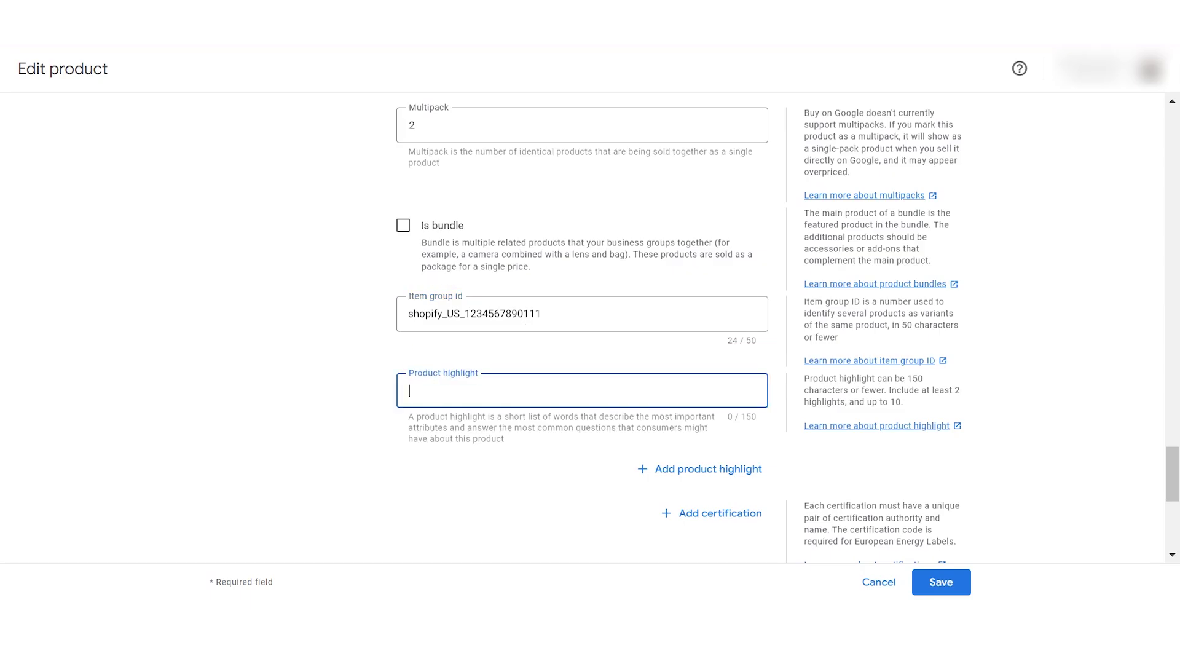